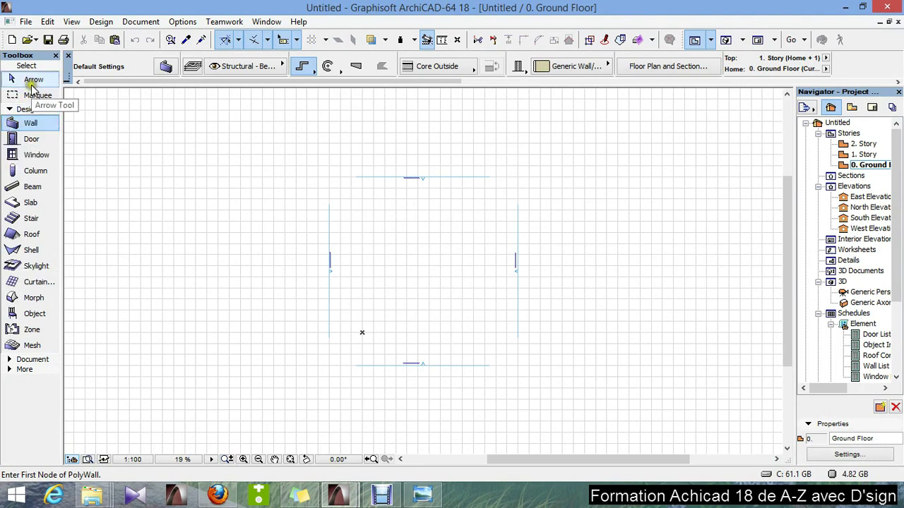
Point out the element selection, area selection and wall tools in the Toolbox
{"action": "left_click", "coordinate": [39, 85]}
{"action": "left_click", "coordinate": [36, 100]}
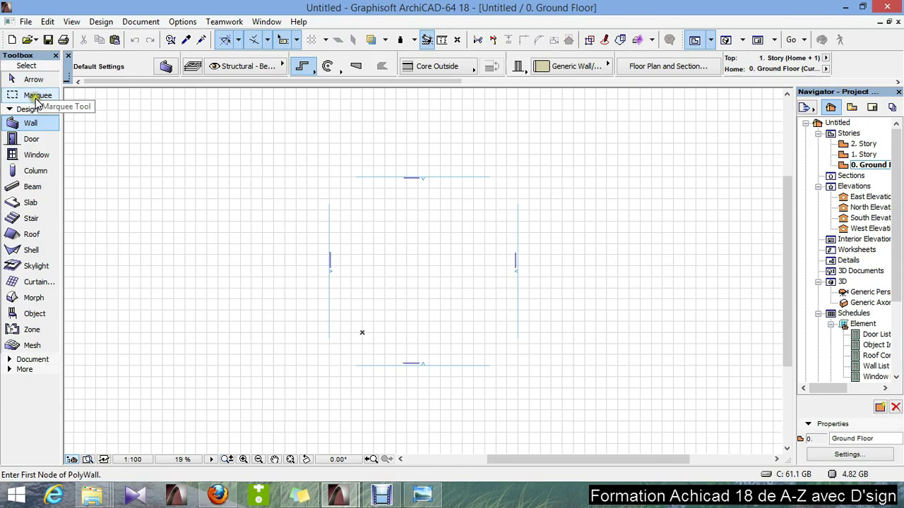
{"action": "left_click", "coordinate": [34, 127]}
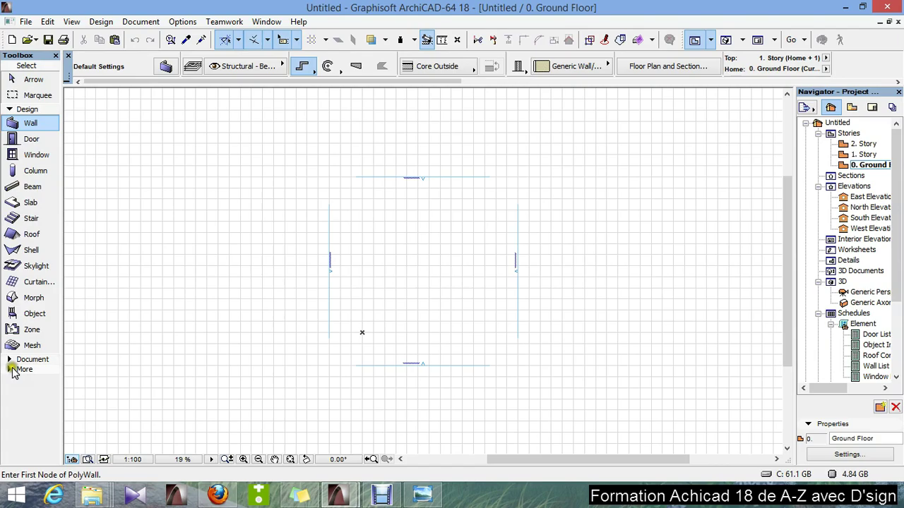
Expand the Document and More Toolbox sections to reveal Grid Element, then re-expand Design
{"action": "left_click", "coordinate": [12, 360]}
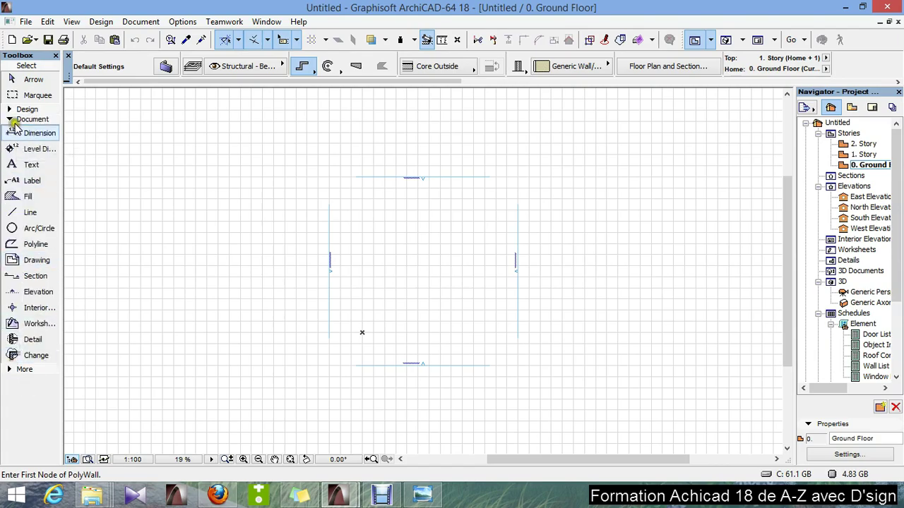
{"action": "left_click", "coordinate": [41, 151]}
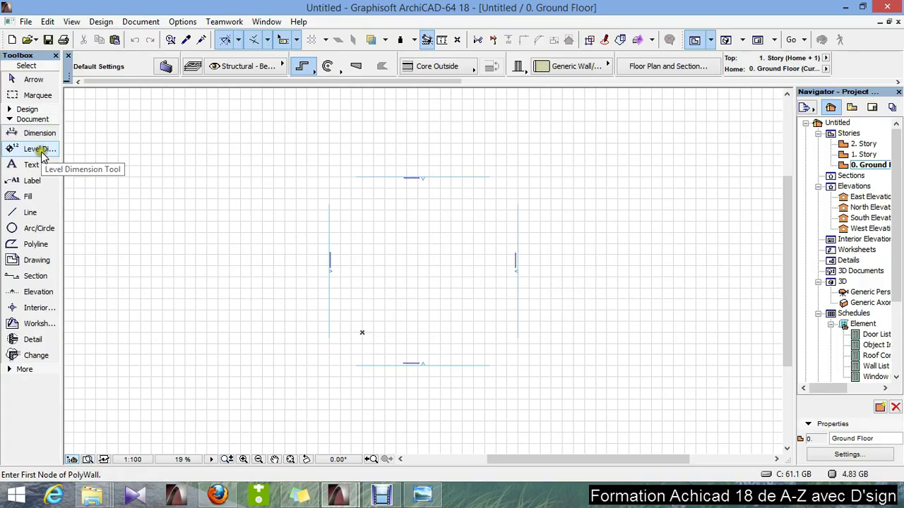
{"action": "left_click", "coordinate": [45, 194]}
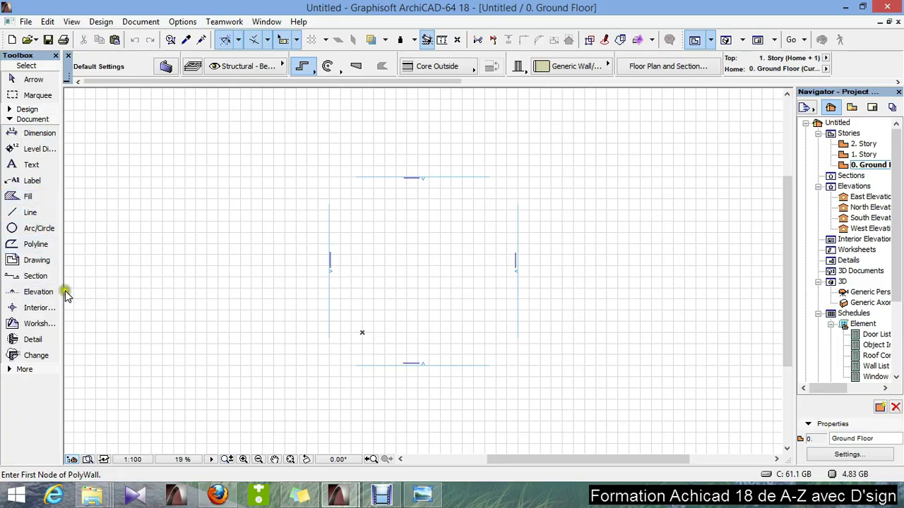
{"action": "left_click", "coordinate": [11, 373]}
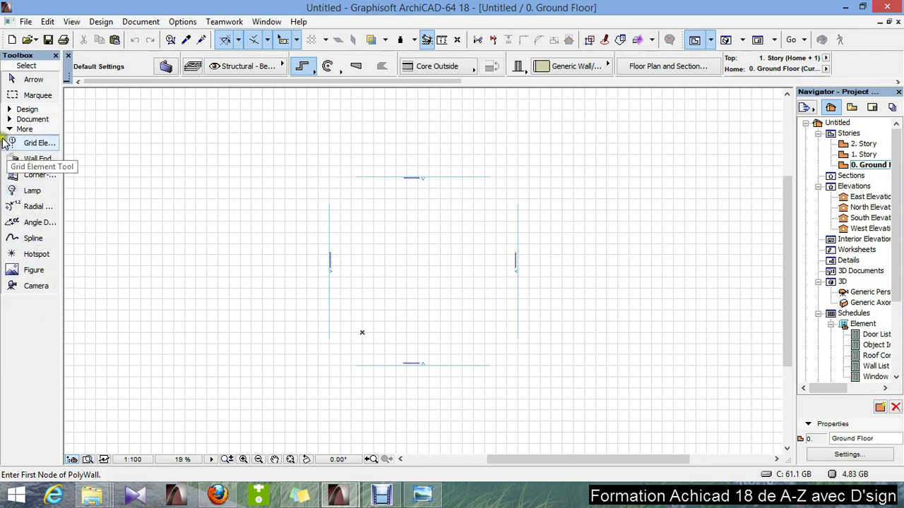
{"action": "left_click", "coordinate": [9, 110]}
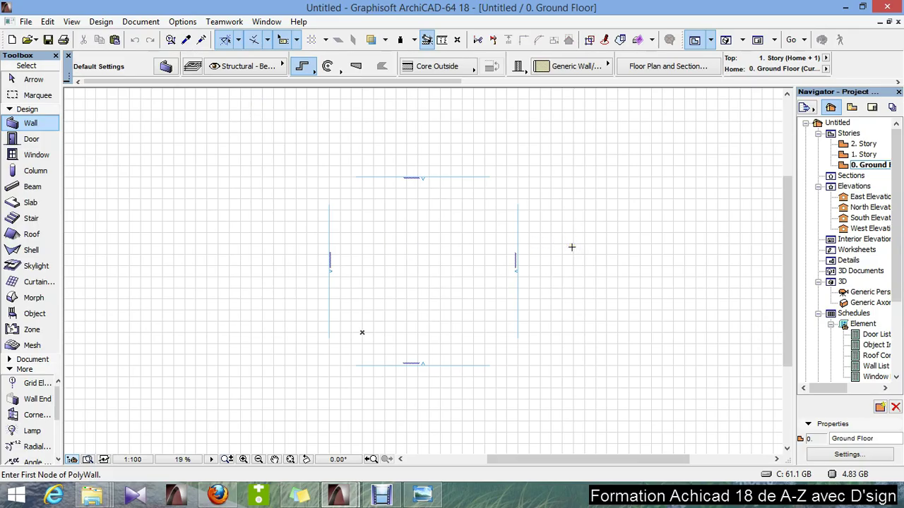
Change the Working Units model unit from millimeters to centimeter
{"action": "left_click", "coordinate": [182, 22]}
{"action": "mouse_move", "coordinate": [218, 165]}
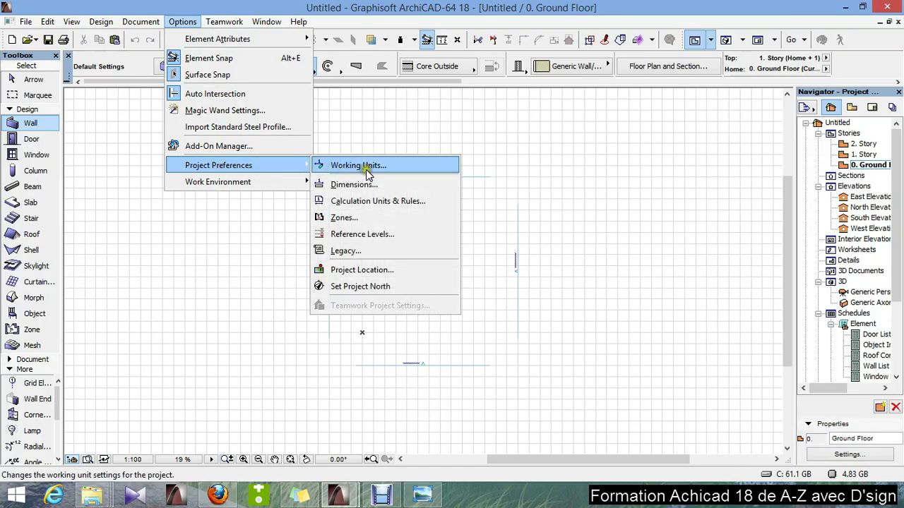
{"action": "left_click", "coordinate": [367, 169]}
{"action": "left_click", "coordinate": [550, 115]}
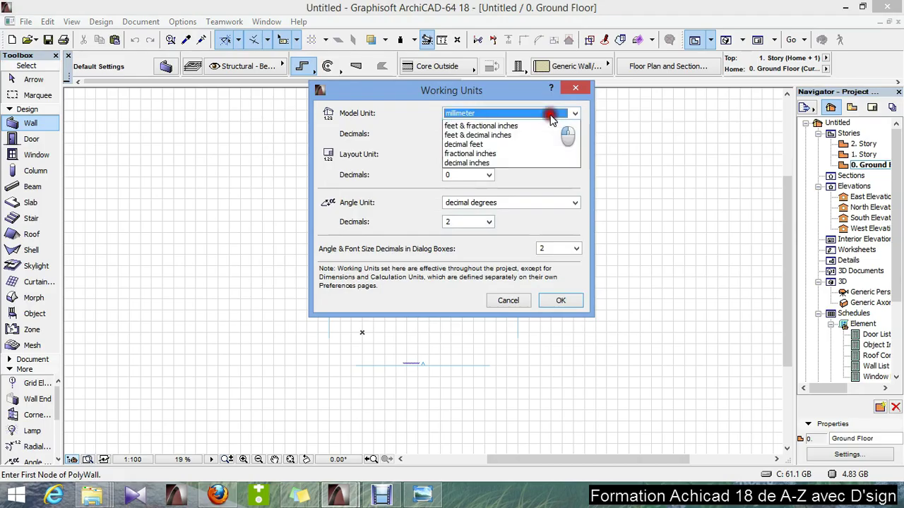
{"action": "scroll", "coordinate": [550, 119], "scroll_direction": "up", "scroll_amount": 1}
{"action": "left_click", "coordinate": [470, 134]}
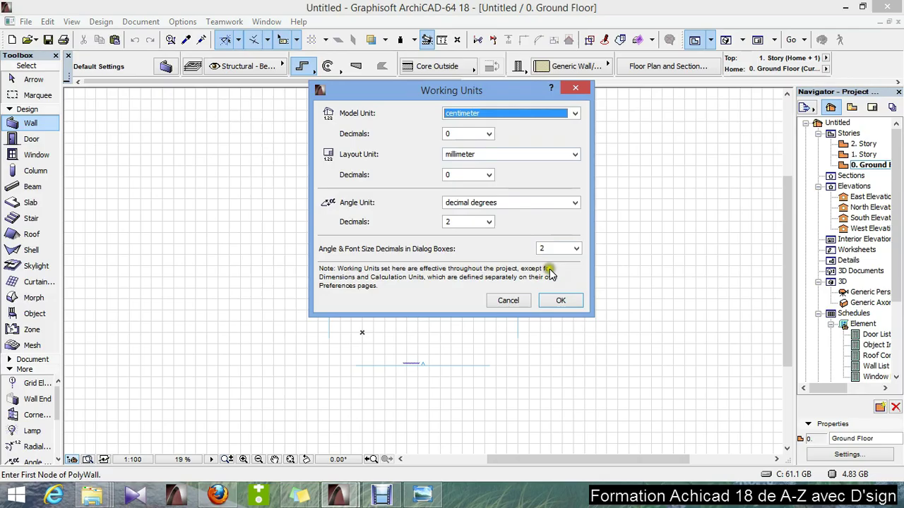
{"action": "left_click", "coordinate": [557, 300]}
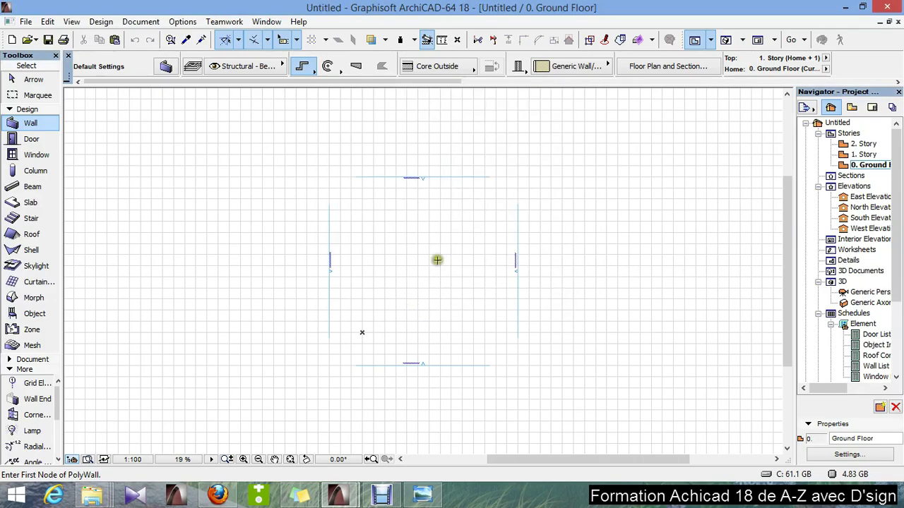
Set the Dimensions preference unit to centimeter with 0 decimals
{"action": "scroll", "coordinate": [416, 244], "scroll_direction": "up", "scroll_amount": 1}
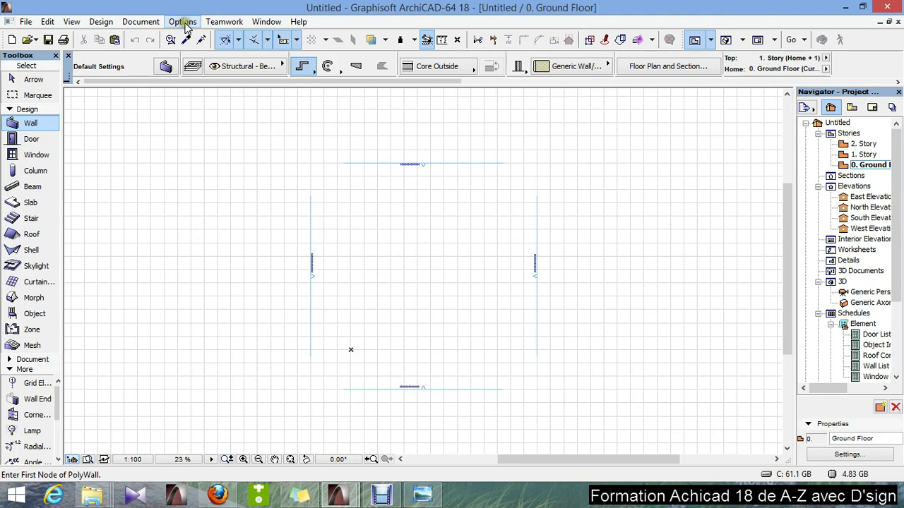
{"action": "left_click", "coordinate": [185, 23]}
{"action": "mouse_move", "coordinate": [218, 165]}
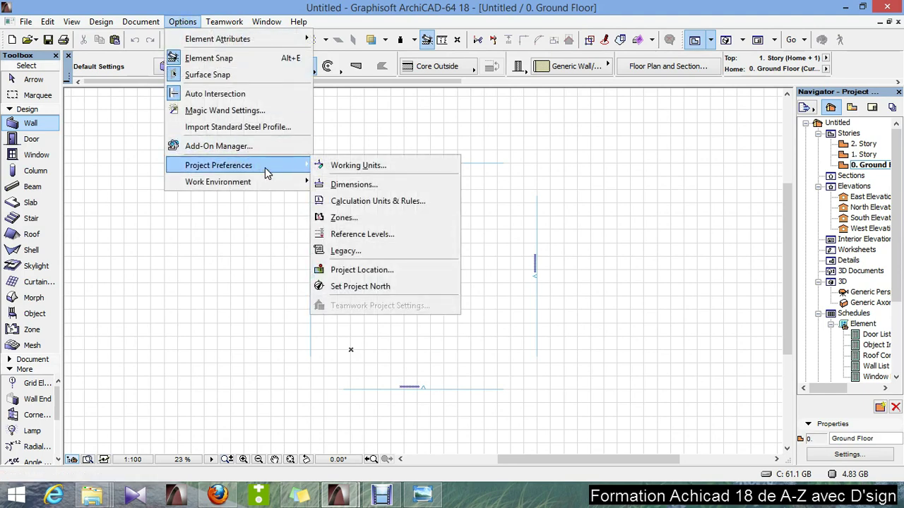
{"action": "left_click", "coordinate": [367, 187]}
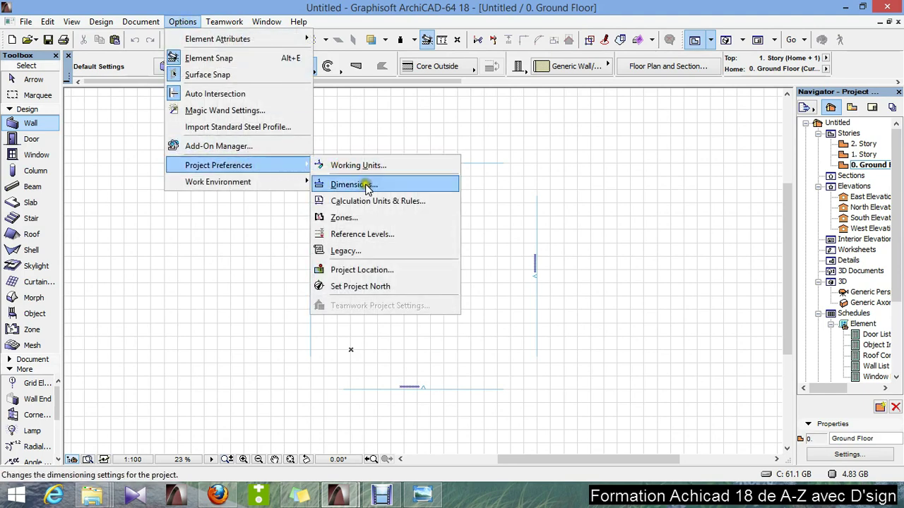
{"action": "left_click", "coordinate": [368, 187]}
{"action": "left_click", "coordinate": [367, 185]}
{"action": "left_click", "coordinate": [478, 224]}
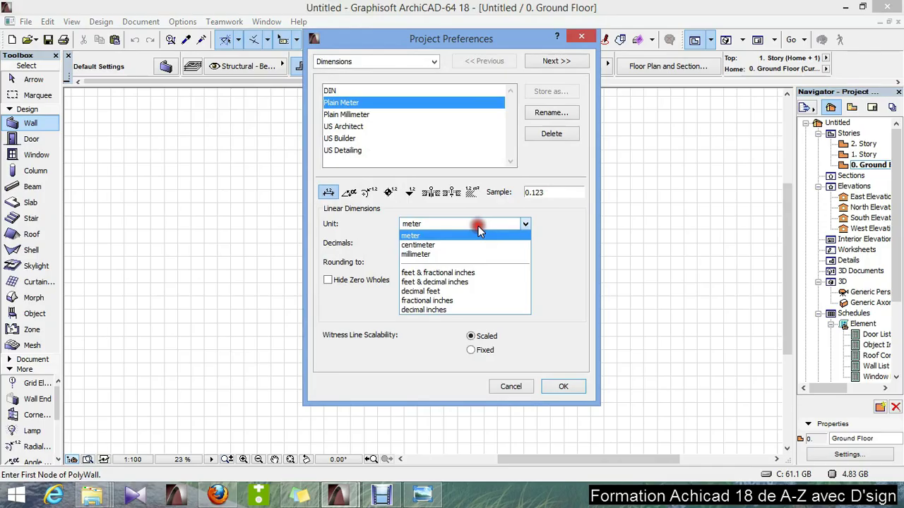
{"action": "left_click", "coordinate": [432, 245]}
{"action": "left_click", "coordinate": [434, 243]}
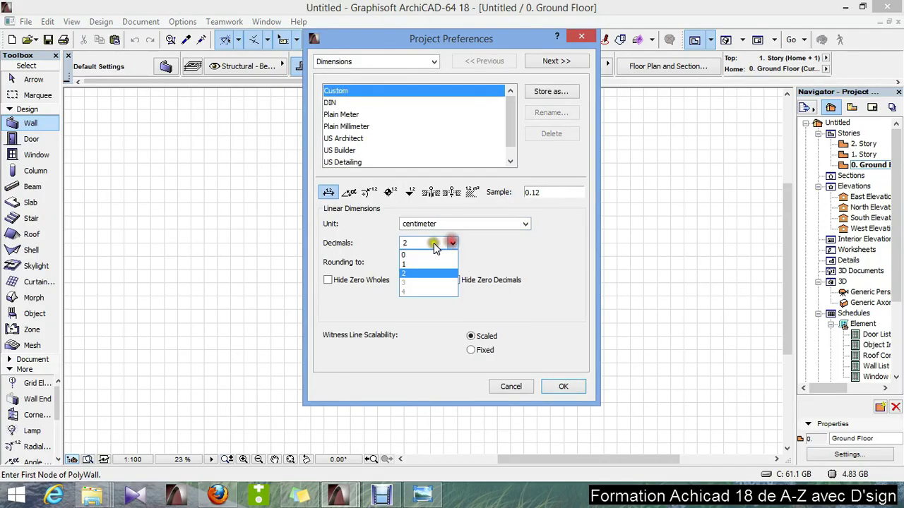
{"action": "left_click", "coordinate": [417, 254]}
{"action": "left_click", "coordinate": [568, 389]}
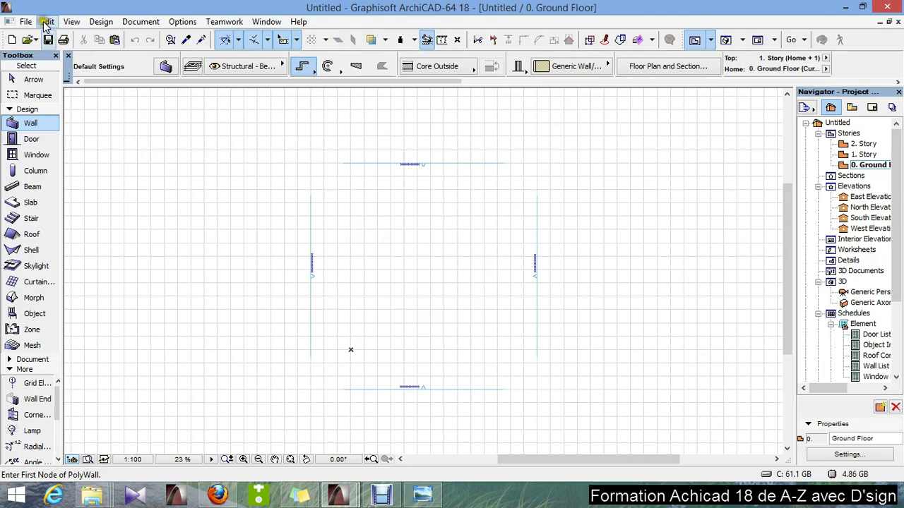
Turn off Grid Display, fit the plan in the window, and bring up the VILLA_ESTHER.jpg render
{"action": "left_click", "coordinate": [71, 21]}
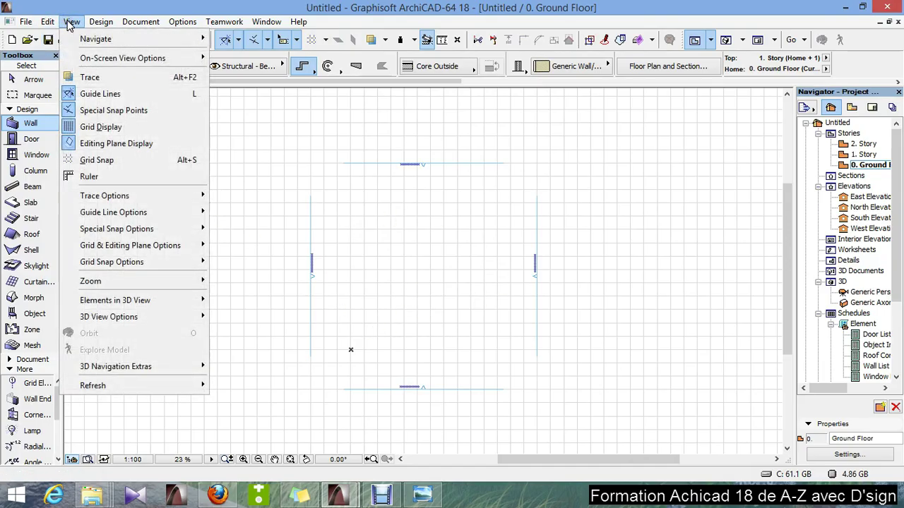
{"action": "left_click", "coordinate": [103, 132]}
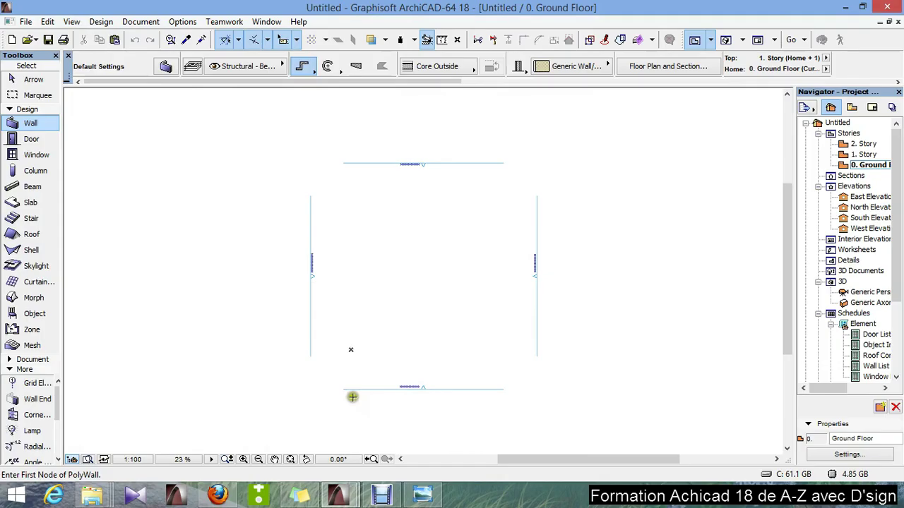
{"action": "left_click", "coordinate": [289, 459]}
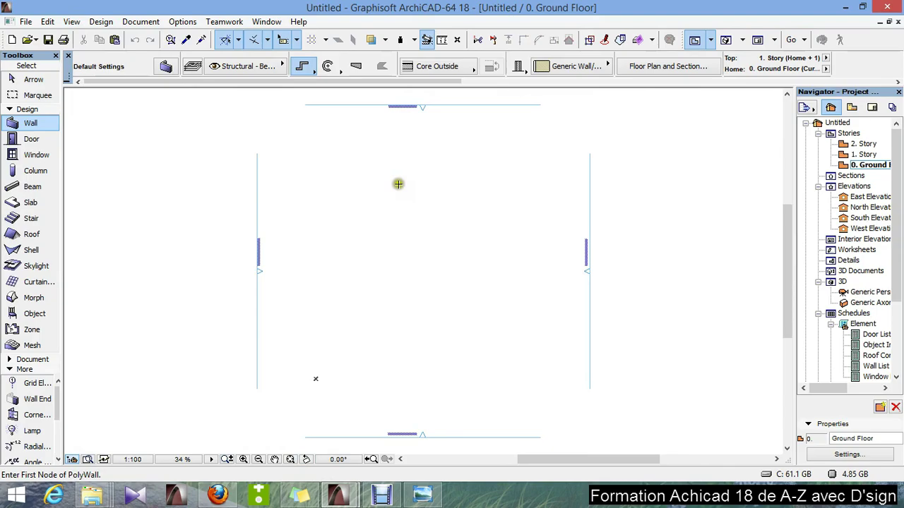
{"action": "left_click", "coordinate": [424, 497]}
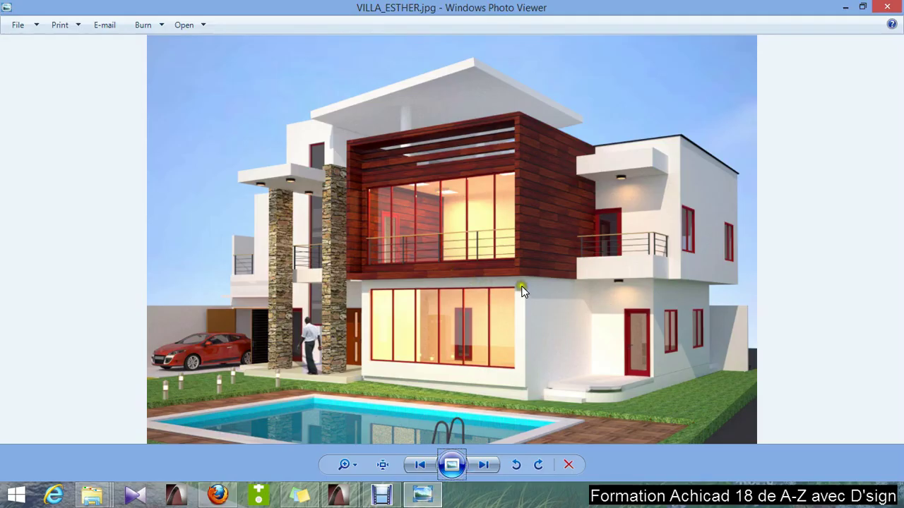
Minimize Windows Photo Viewer so the ArchiCAD Ground Floor plan shows again
{"action": "left_click", "coordinate": [845, 7]}
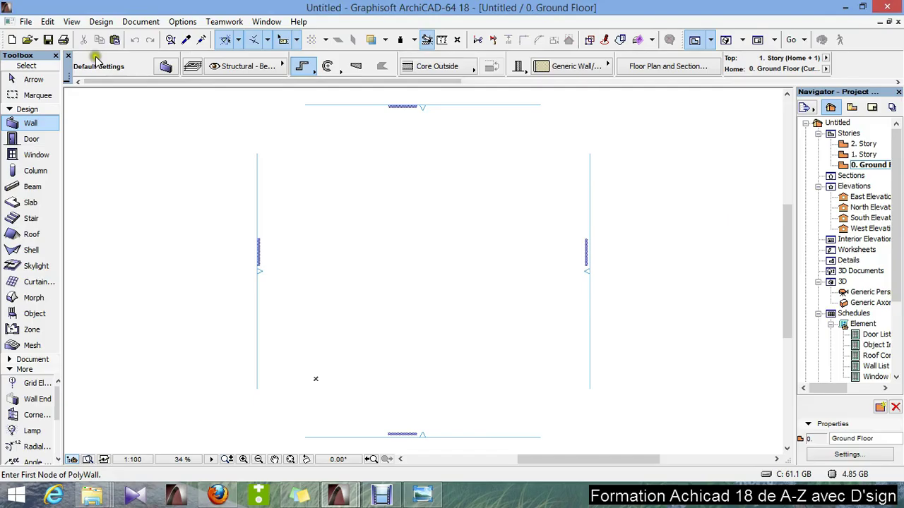
In Grid System, enable elements at grid line intersections, dimension lines and total dimension
{"action": "left_click", "coordinate": [95, 25]}
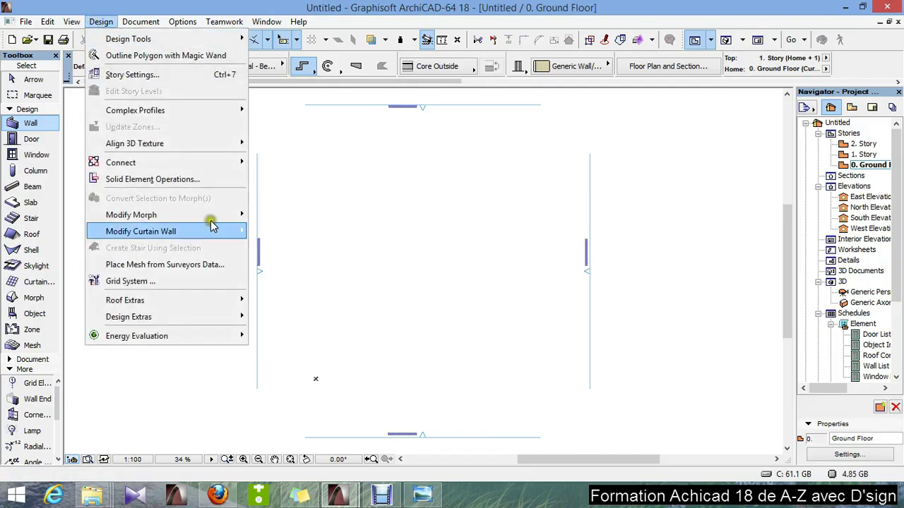
{"action": "left_click", "coordinate": [149, 280]}
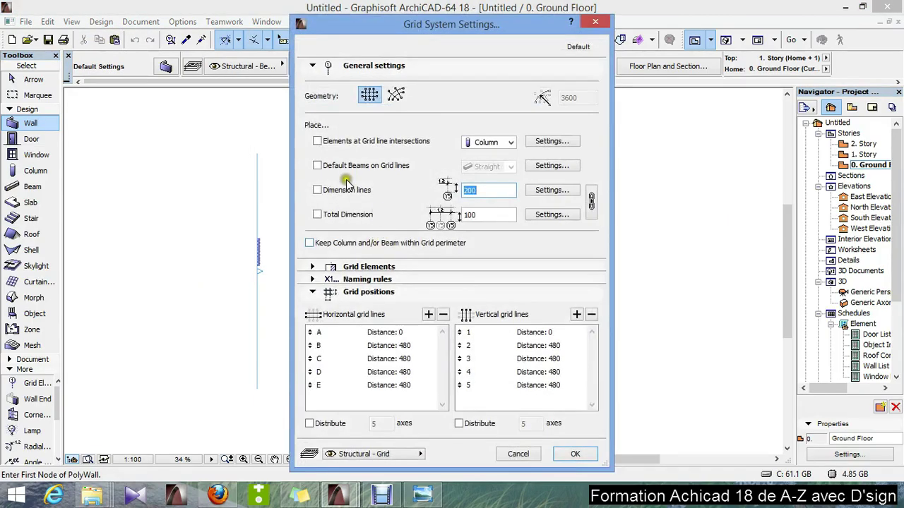
{"action": "left_click", "coordinate": [317, 141]}
{"action": "left_click", "coordinate": [317, 190]}
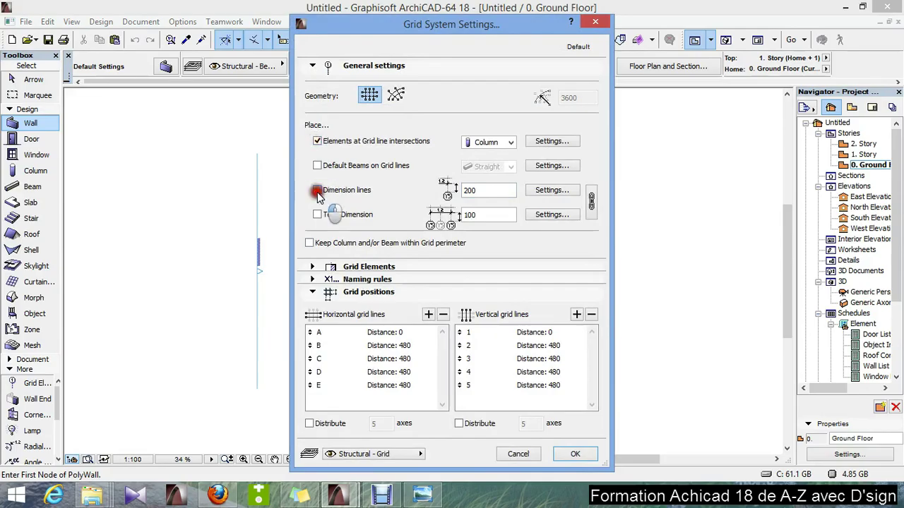
{"action": "left_click", "coordinate": [317, 215]}
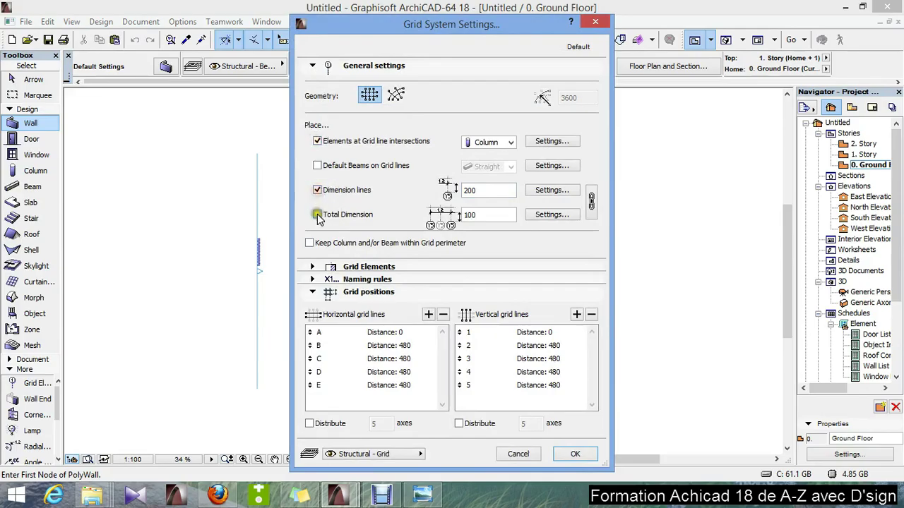
{"action": "left_click", "coordinate": [547, 143]}
Make the grid columns 20 × 20 with surface overridden to Stucco - White Rough
{"action": "left_click", "coordinate": [699, 94]}
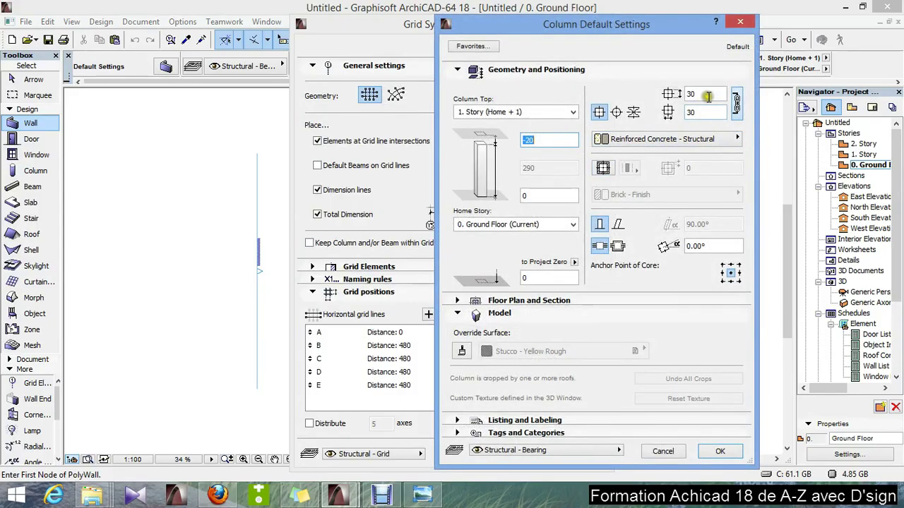
{"action": "left_click", "coordinate": [620, 113]}
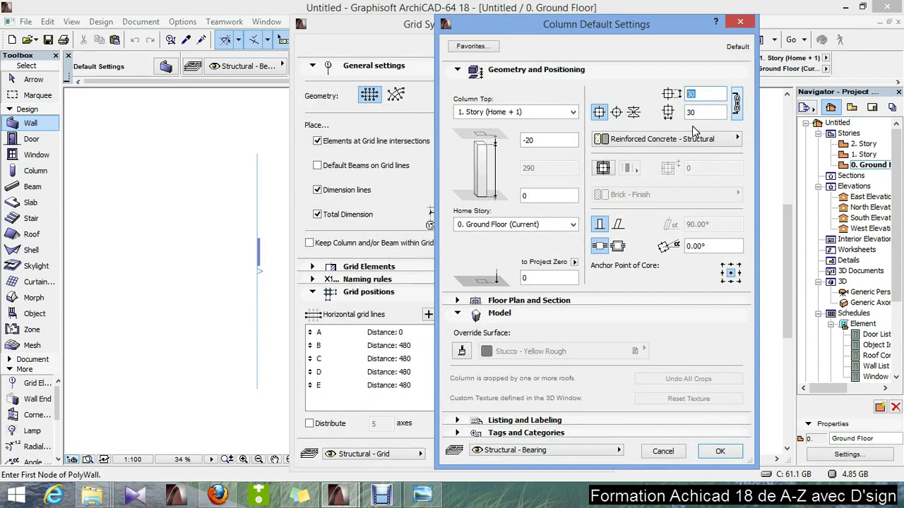
{"action": "type", "text": "20"}
{"action": "left_click", "coordinate": [462, 353]}
{"action": "left_click", "coordinate": [583, 353]}
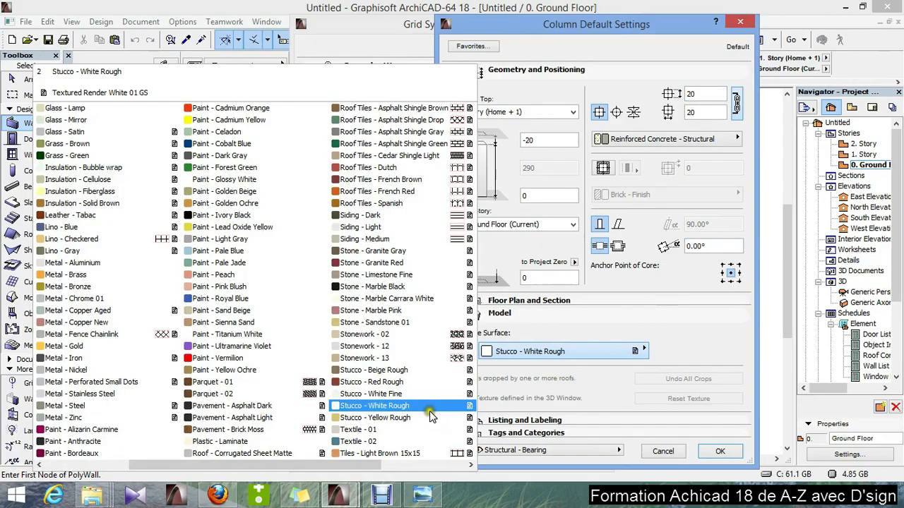
{"action": "left_click", "coordinate": [392, 410]}
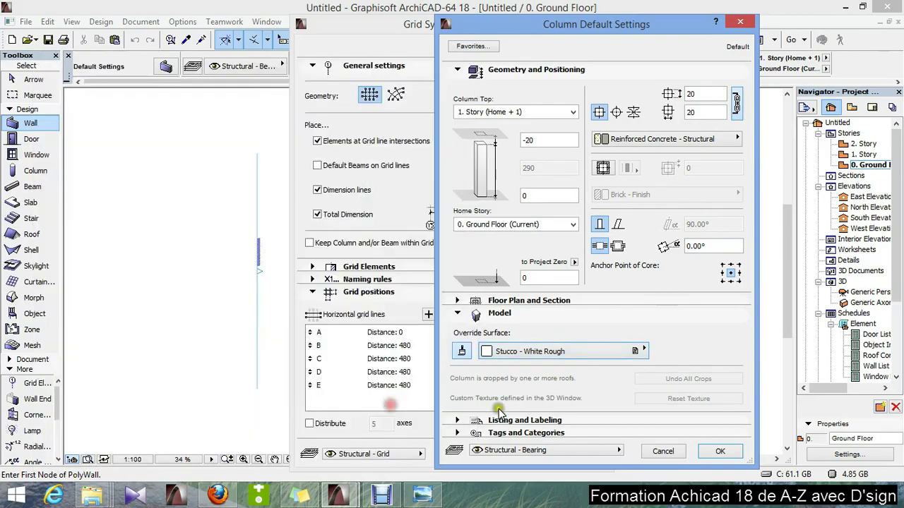
{"action": "left_click", "coordinate": [719, 452]}
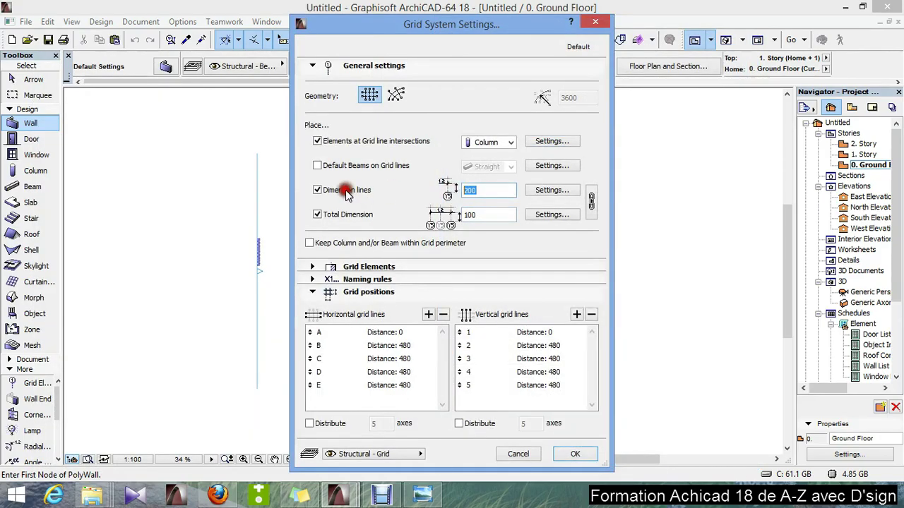
Set the grid dimension lines offset to 90 and the total dimension offset to 50
{"action": "type", "text": "90"}
{"action": "key", "text": "Tab"}
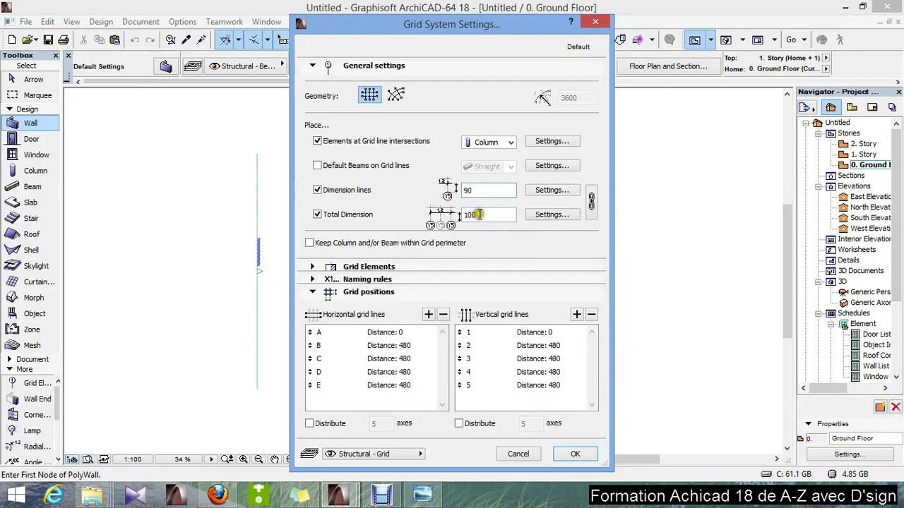
{"action": "left_click", "coordinate": [385, 231]}
{"action": "type", "text": "5"}
{"action": "type", "text": "0"}
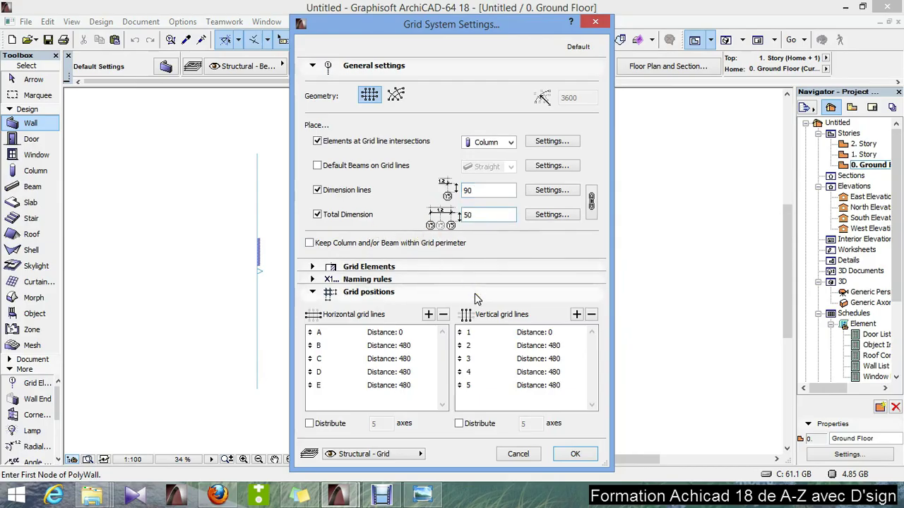
{"action": "left_click", "coordinate": [312, 267]}
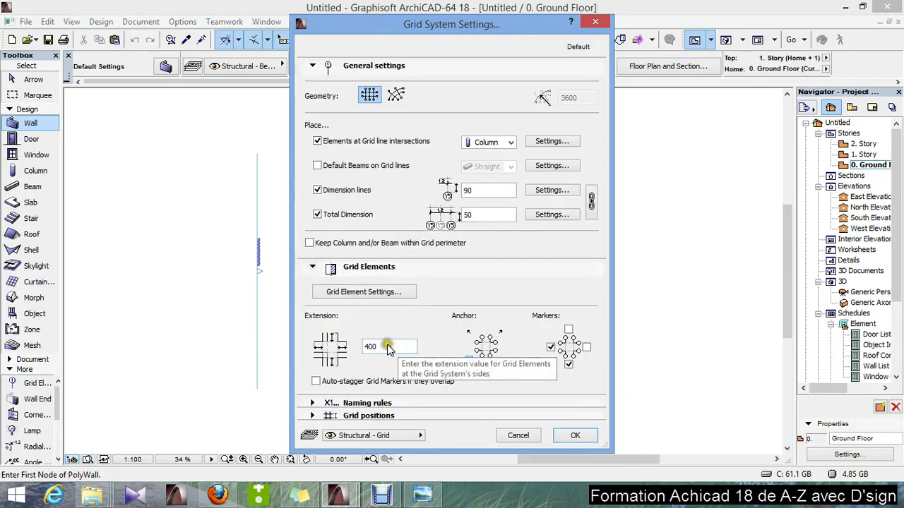
In Grid Element Settings, change the marker circle size from 10 to 6 mm
{"action": "left_click", "coordinate": [386, 291]}
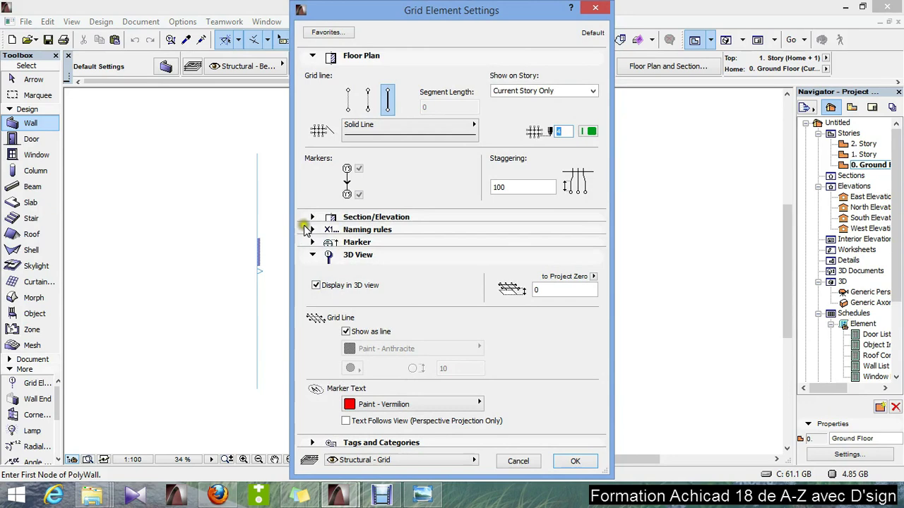
{"action": "left_click", "coordinate": [312, 242]}
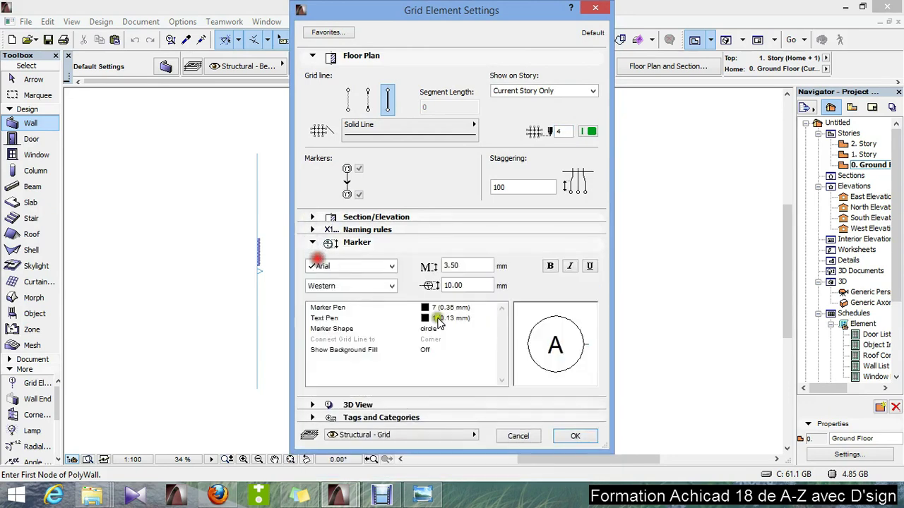
{"action": "left_click_drag", "start_coordinate": [477, 285], "coordinate": [390, 296]}
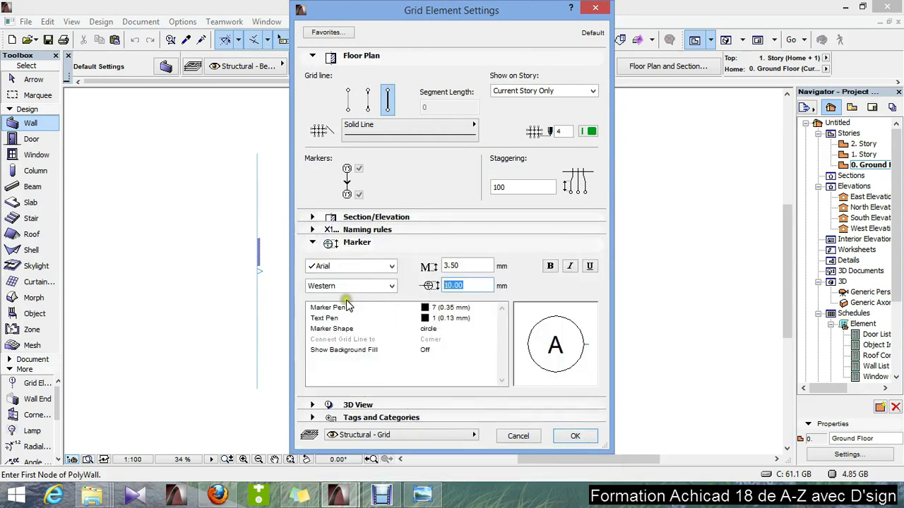
{"action": "type", "text": "6"}
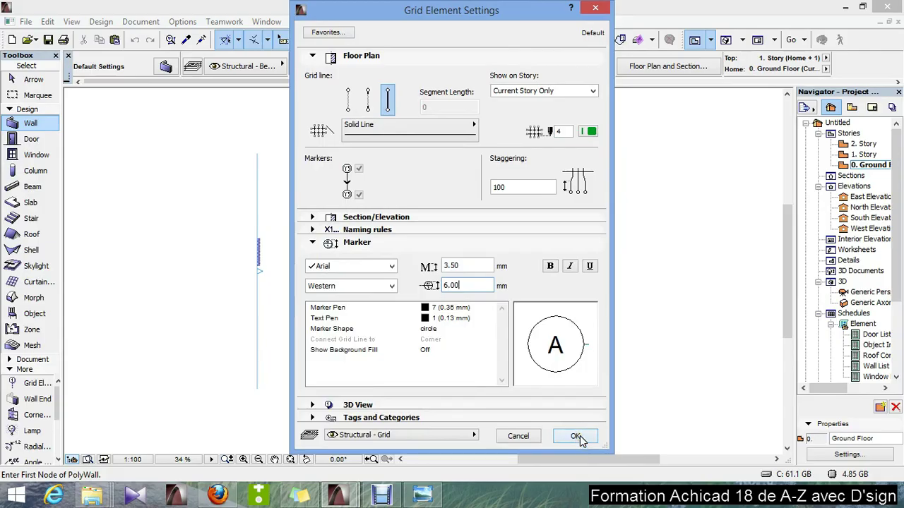
{"action": "left_click", "coordinate": [569, 336]}
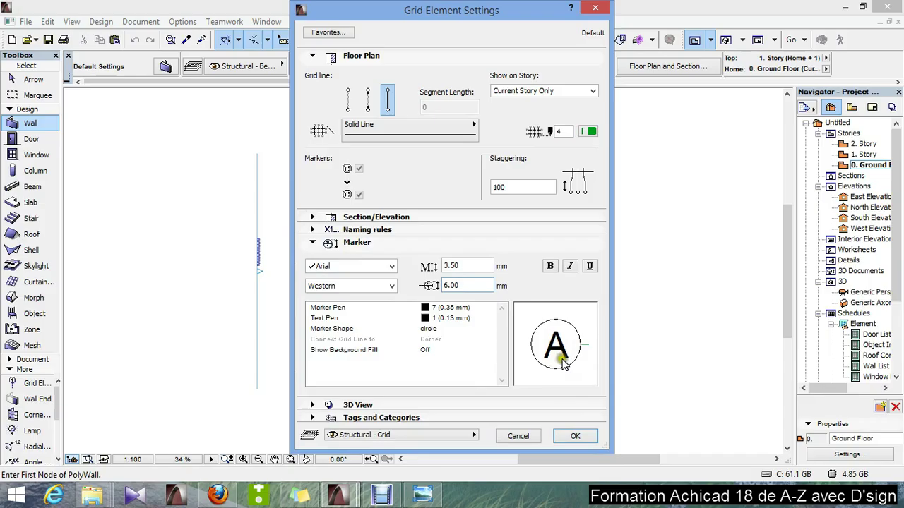
{"action": "left_click", "coordinate": [572, 436]}
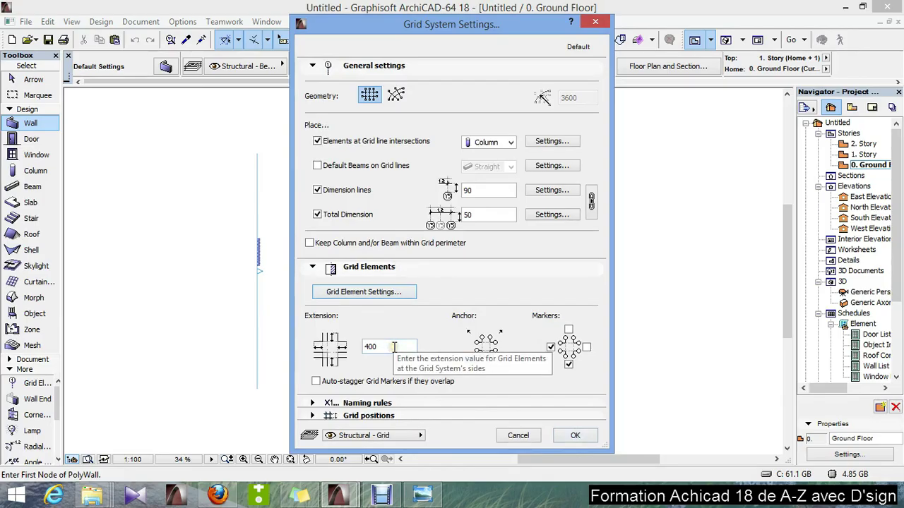
Set the grid extension to 150 and delete horizontal grid lines D and E
{"action": "left_click", "coordinate": [252, 361]}
{"action": "type", "text": "5"}
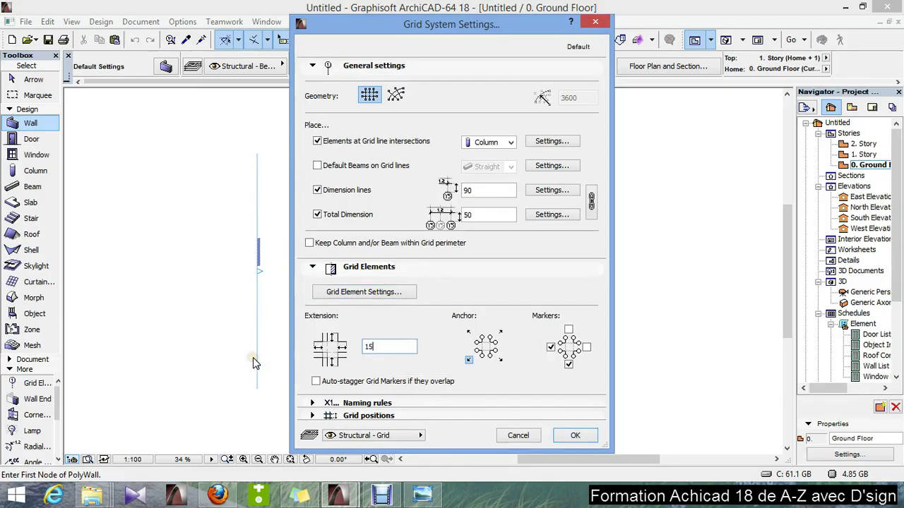
{"action": "type", "text": "0"}
{"action": "left_click", "coordinate": [311, 415]}
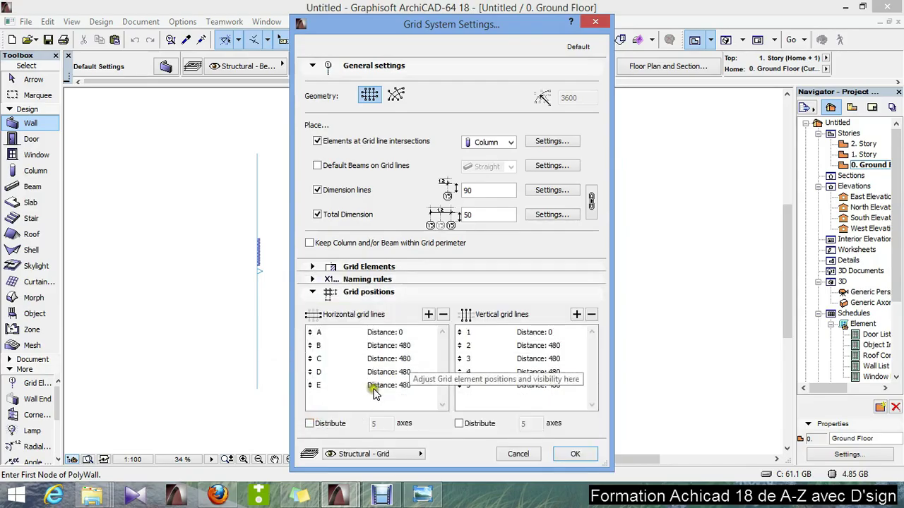
{"action": "left_click", "coordinate": [375, 388]}
{"action": "left_click", "coordinate": [442, 315]}
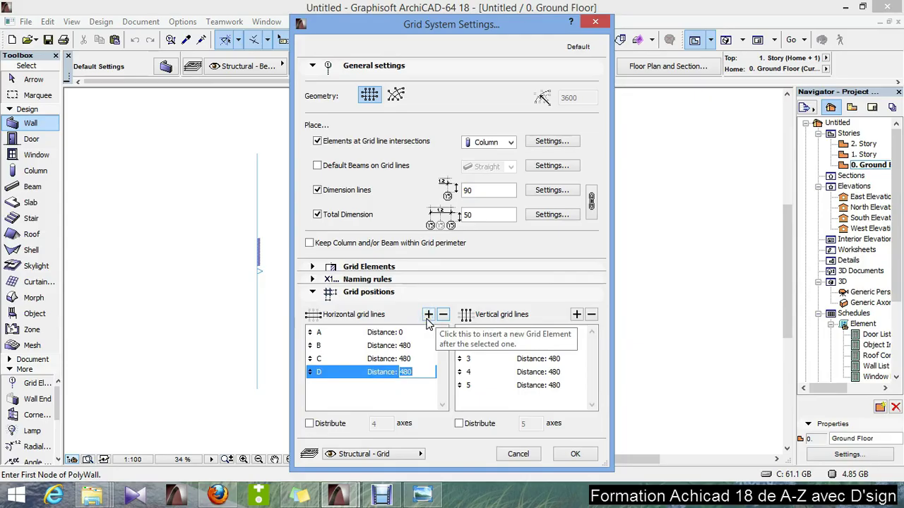
{"action": "left_click", "coordinate": [446, 315]}
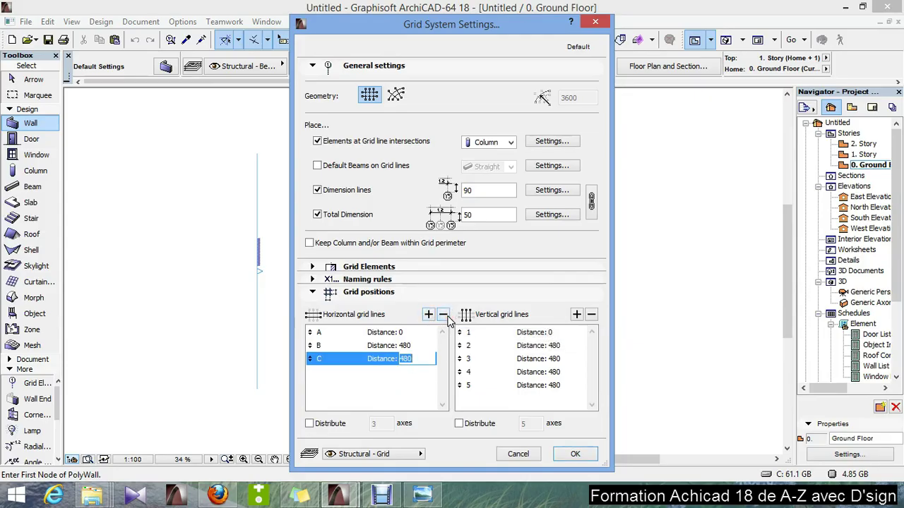
Set spacings to B 430, C 290 and verticals 200, 470, 315, 285, then confirm
{"action": "left_click", "coordinate": [417, 346]}
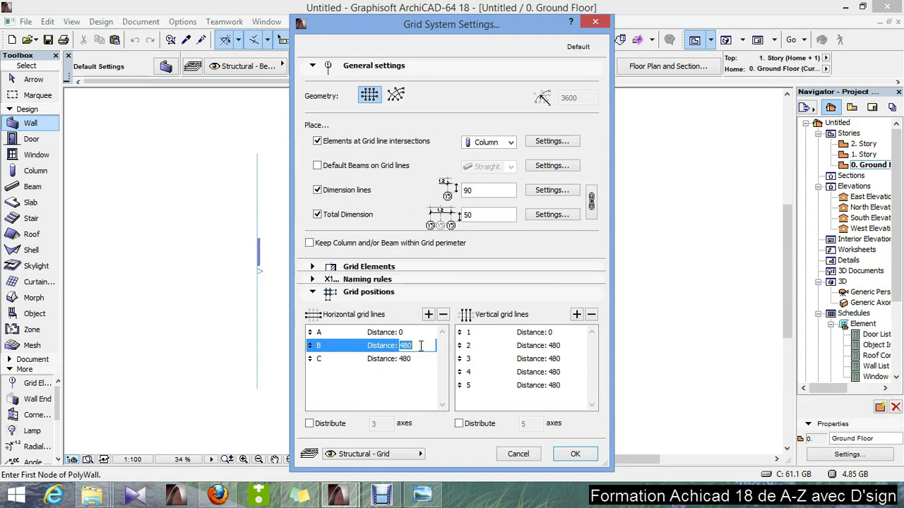
{"action": "type", "text": "430"}
{"action": "left_click", "coordinate": [429, 360]}
{"action": "type", "text": "290"}
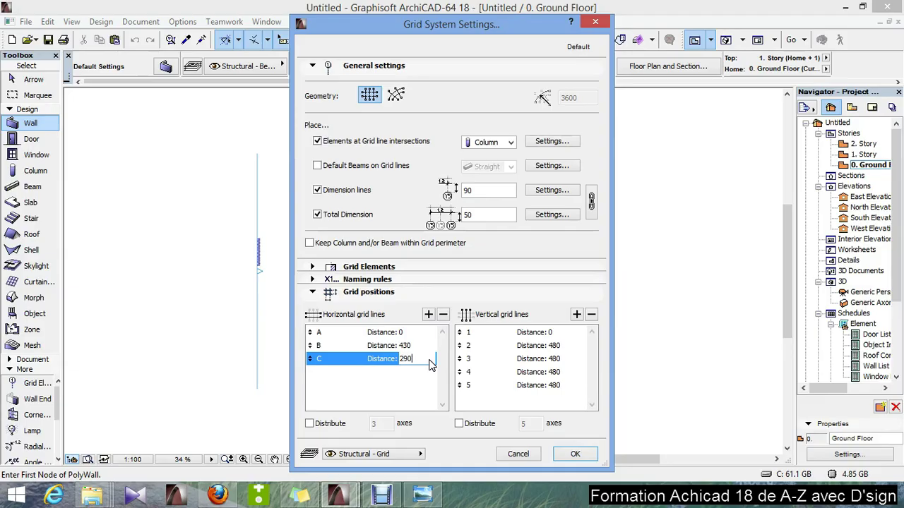
{"action": "left_click", "coordinate": [558, 346]}
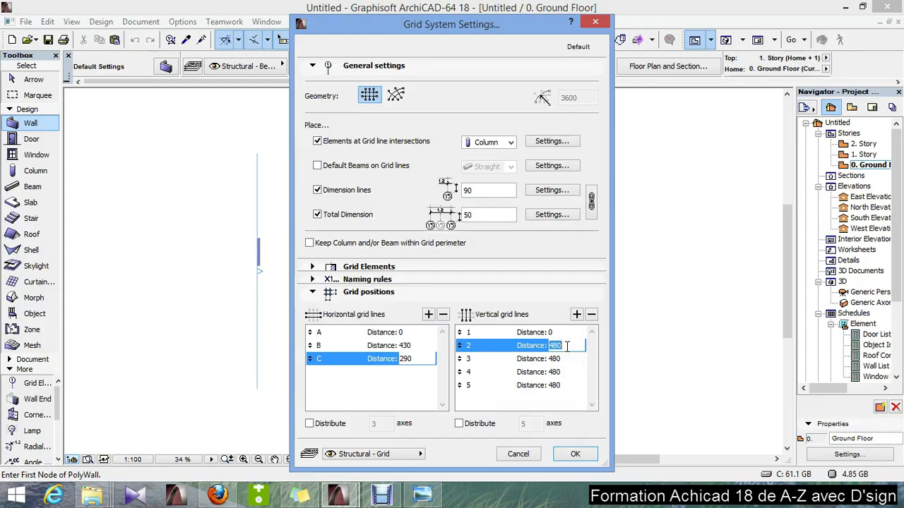
{"action": "type", "text": "200"}
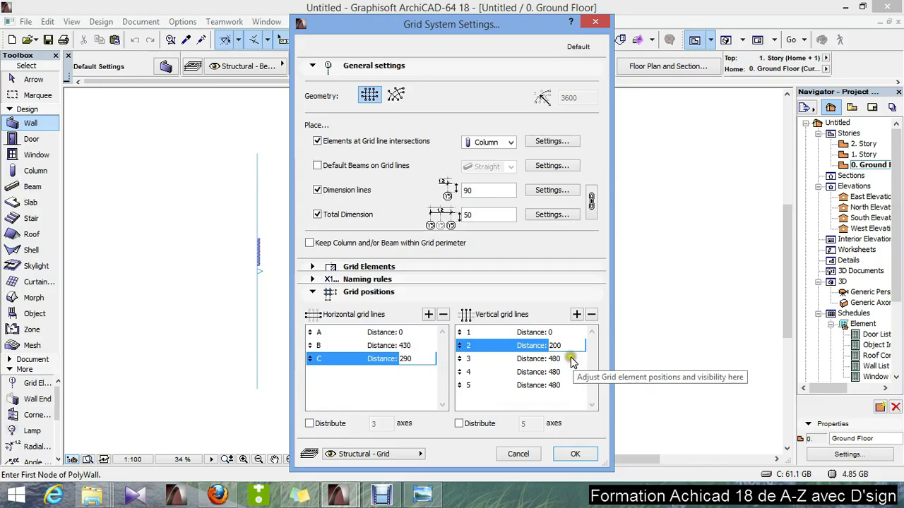
{"action": "left_click", "coordinate": [570, 358]}
{"action": "type", "text": "470"}
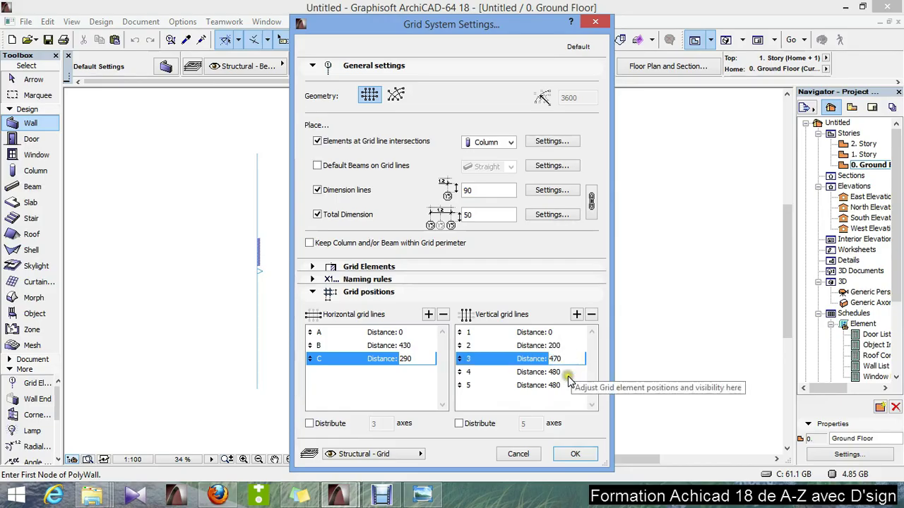
{"action": "left_click", "coordinate": [569, 376]}
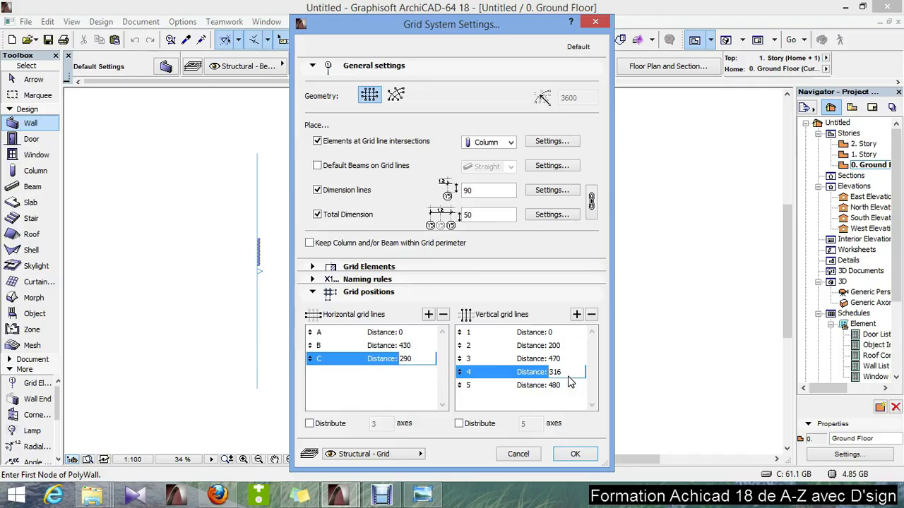
{"action": "left_click", "coordinate": [573, 387]}
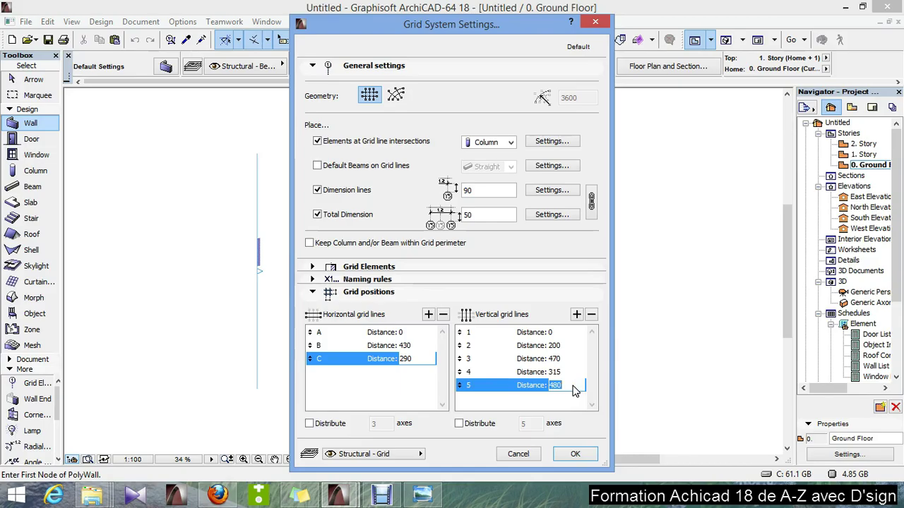
{"action": "type", "text": "284"}
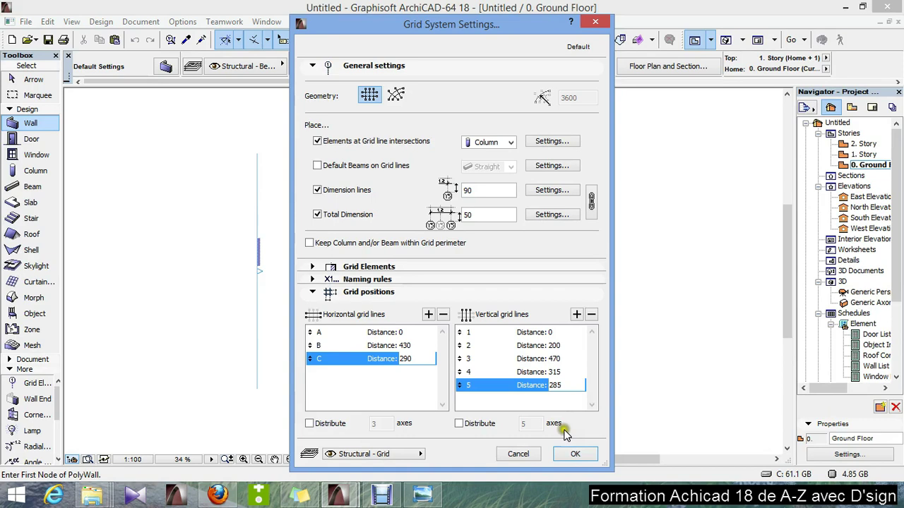
{"action": "left_click", "coordinate": [571, 456]}
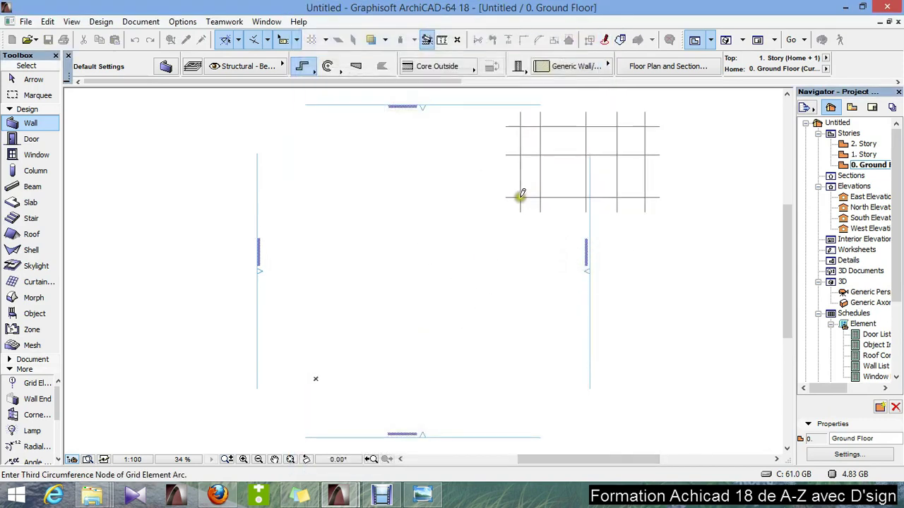
Place the 3×5 column grid system on the Ground Floor plan
{"action": "left_click", "coordinate": [520, 185]}
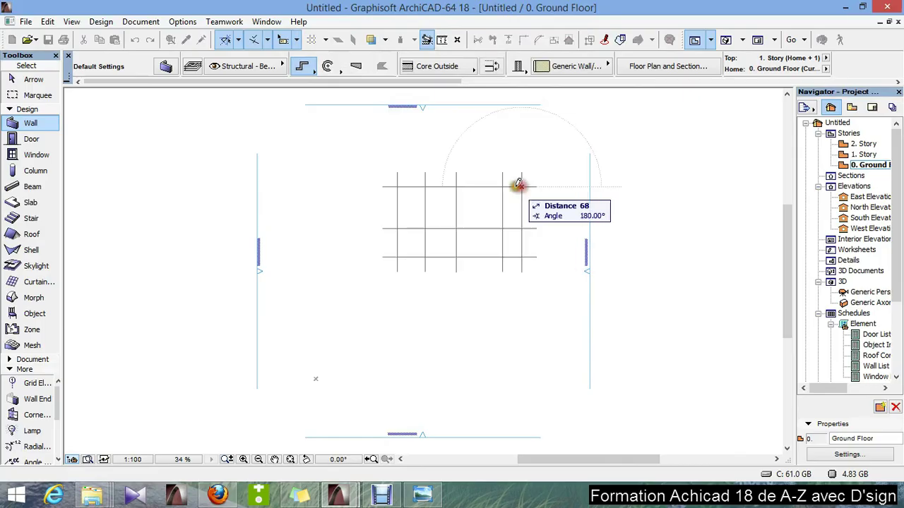
{"action": "left_click", "coordinate": [456, 187]}
{"action": "scroll", "coordinate": [474, 200], "scroll_direction": "up", "scroll_amount": 2}
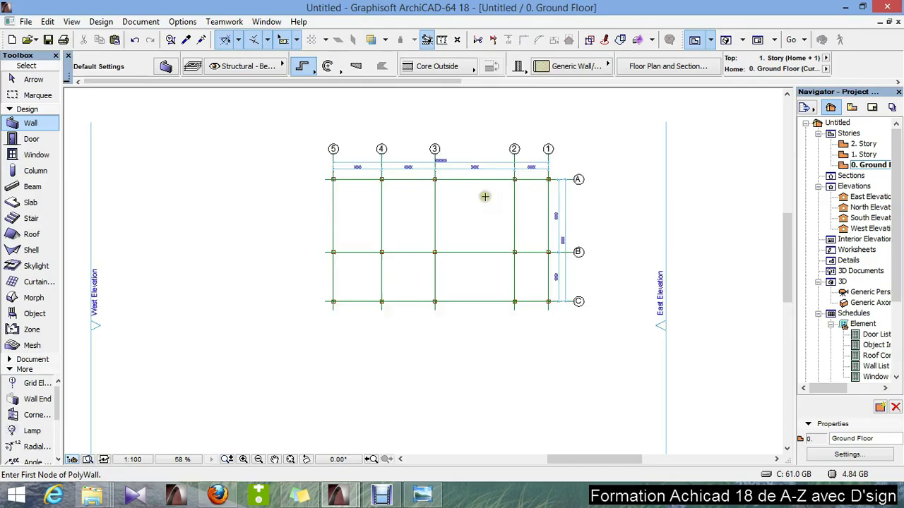
{"action": "scroll", "coordinate": [468, 177], "scroll_direction": "up", "scroll_amount": 2}
{"action": "scroll", "coordinate": [498, 243], "scroll_direction": "down", "scroll_amount": 1}
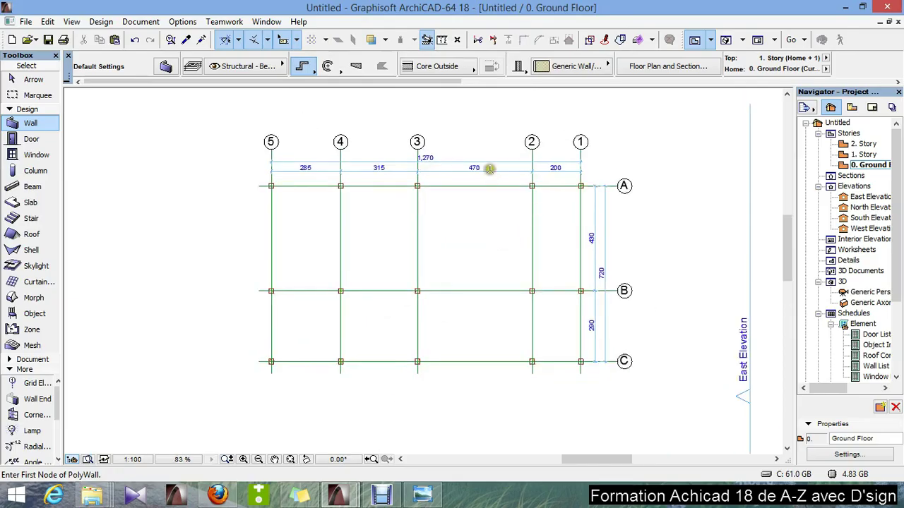
{"action": "scroll", "coordinate": [485, 154], "scroll_direction": "up", "scroll_amount": 1}
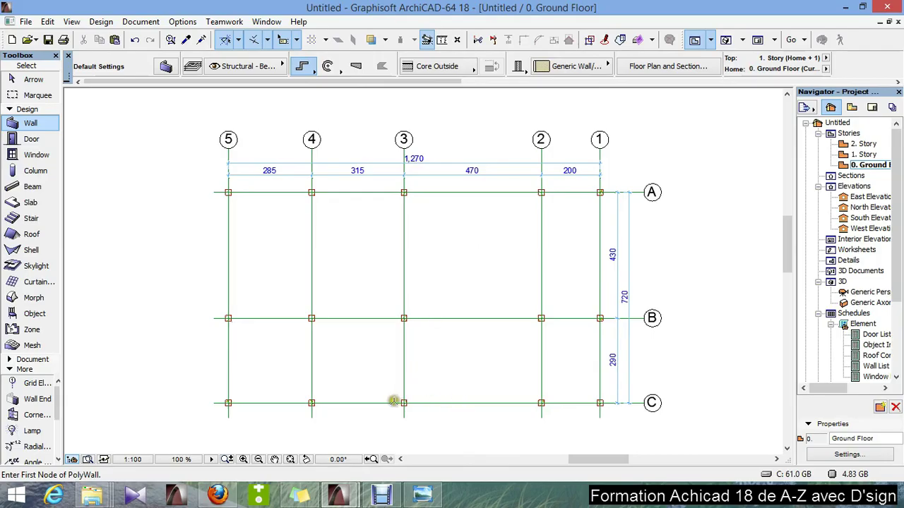
Delete the columns at grid intersections 5/C, 4/C and 1/C
{"action": "key", "text": "shift"}
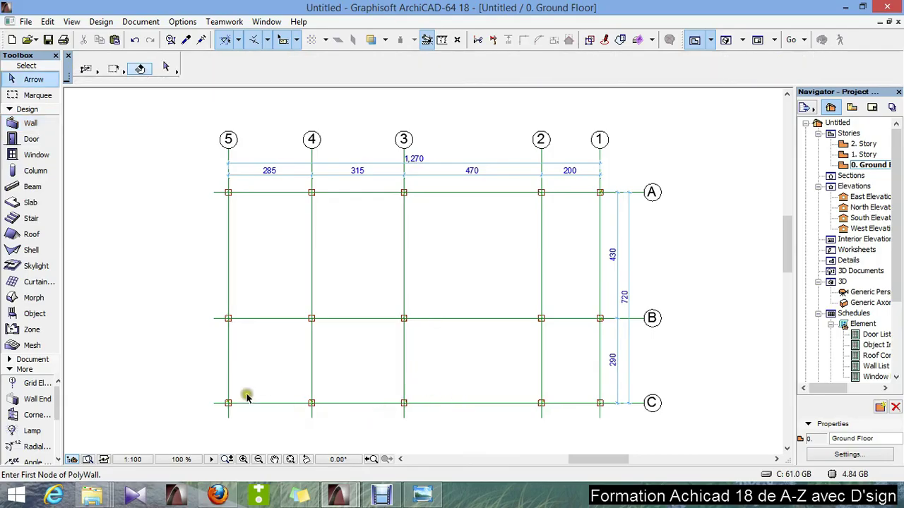
{"action": "left_click", "coordinate": [228, 403]}
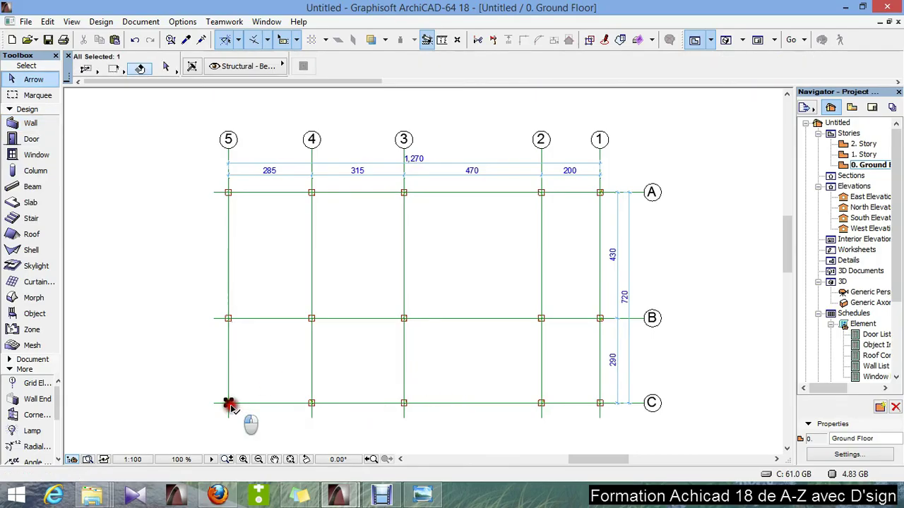
{"action": "left_click", "coordinate": [312, 403], "text": "shift"}
{"action": "left_click", "coordinate": [600, 404], "text": "shift"}
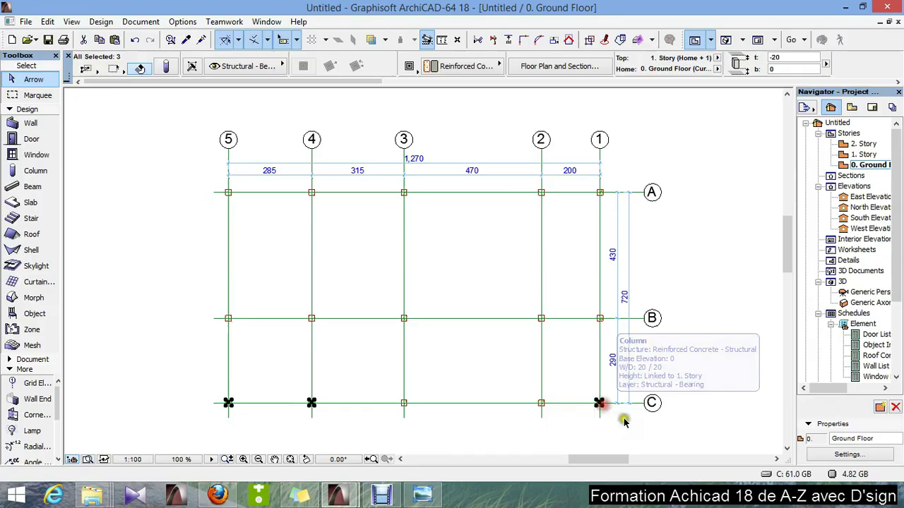
{"action": "key", "text": "Delete"}
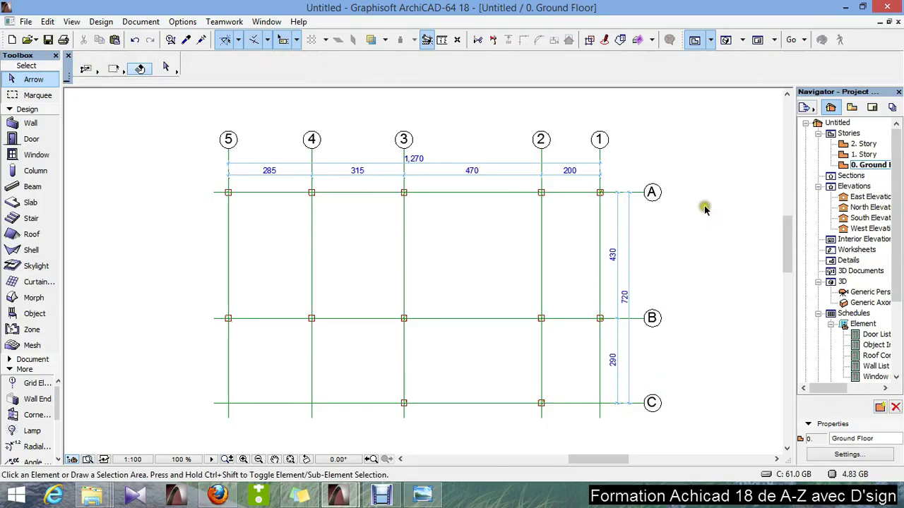
Open the 3D window, zoom in and orbit to an overhead view of the twelve columns
{"action": "right_click", "coordinate": [721, 253]}
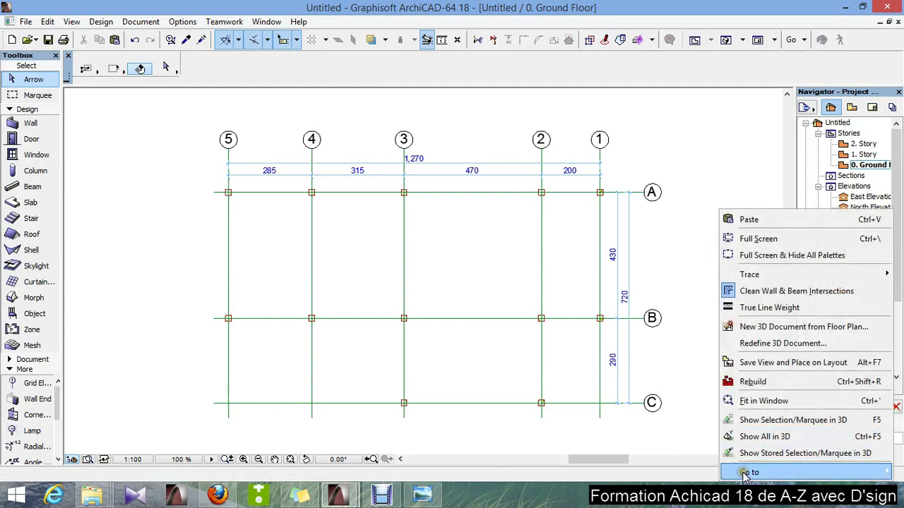
{"action": "mouse_move", "coordinate": [805, 472]}
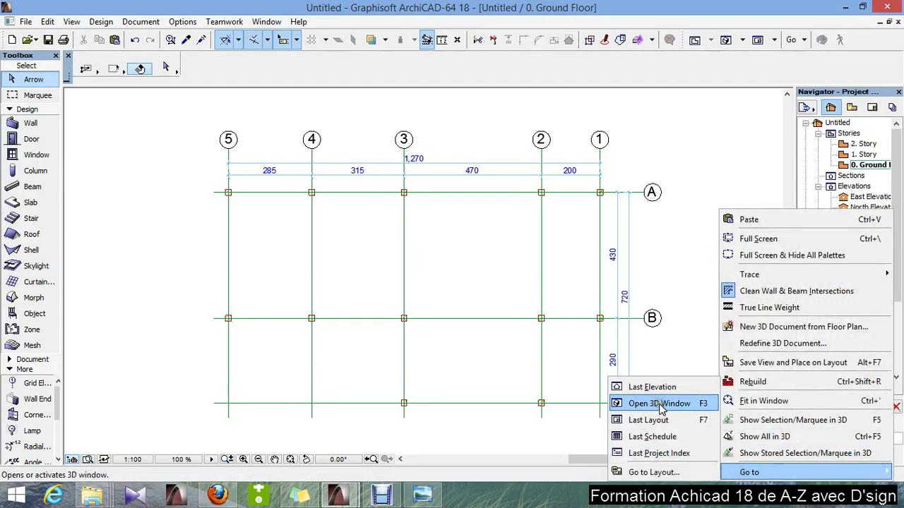
{"action": "left_click", "coordinate": [704, 404]}
{"action": "left_click", "coordinate": [706, 407]}
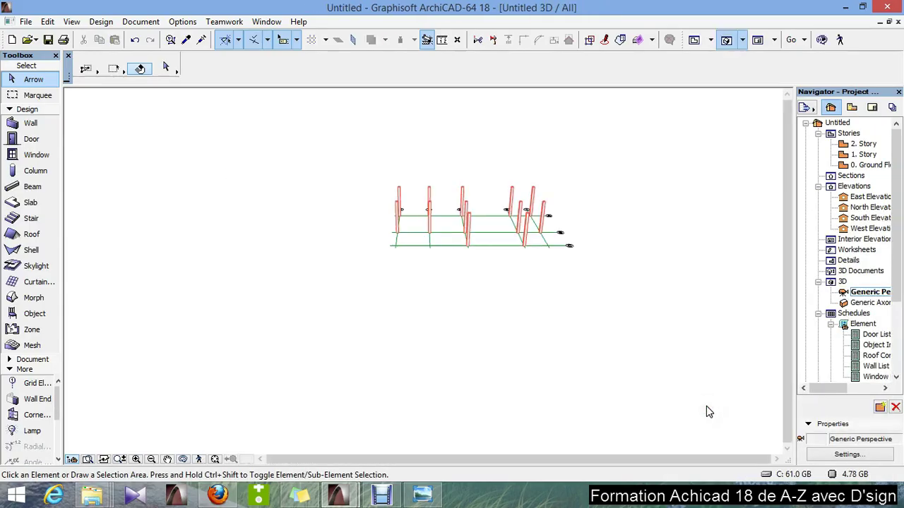
{"action": "scroll", "coordinate": [541, 212], "scroll_direction": "up", "scroll_amount": 2}
{"action": "scroll", "coordinate": [538, 185], "scroll_direction": "up", "scroll_amount": 2}
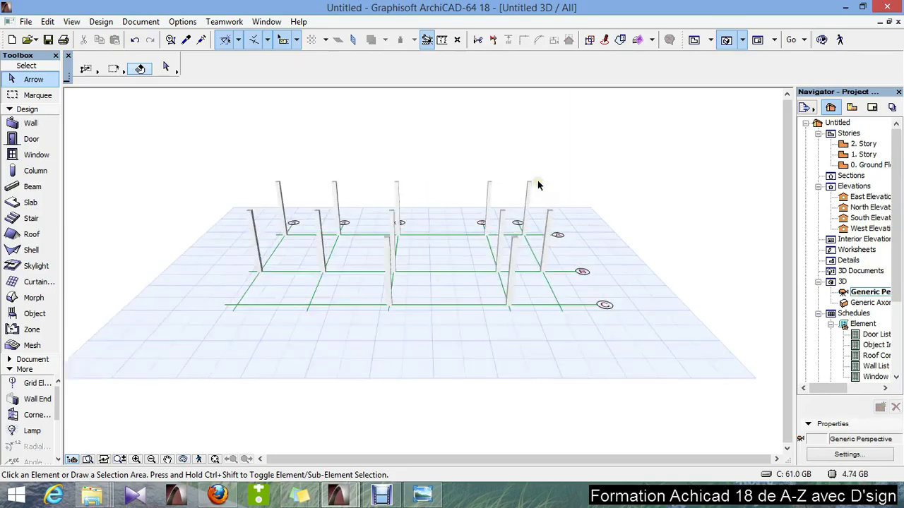
{"action": "scroll", "coordinate": [538, 185], "scroll_direction": "up", "scroll_amount": 2}
{"action": "scroll", "coordinate": [547, 309], "scroll_direction": "up", "scroll_amount": 1}
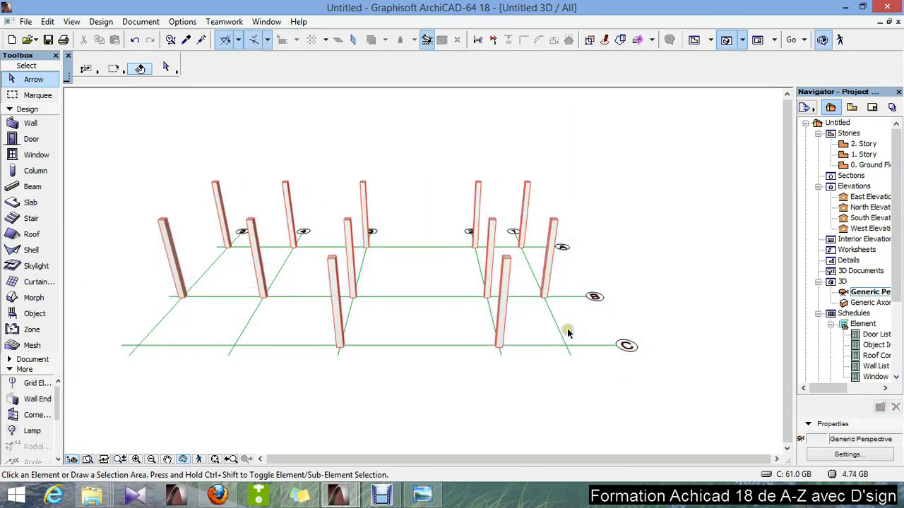
{"action": "mouse_move", "coordinate": [568, 330]}
{"action": "middle_mouse_down", "text": "shift"}
{"action": "mouse_move", "coordinate": [480, 325]}
{"action": "mouse_move", "coordinate": [502, 287]}
{"action": "middle_mouse_up", "text": "shift"}
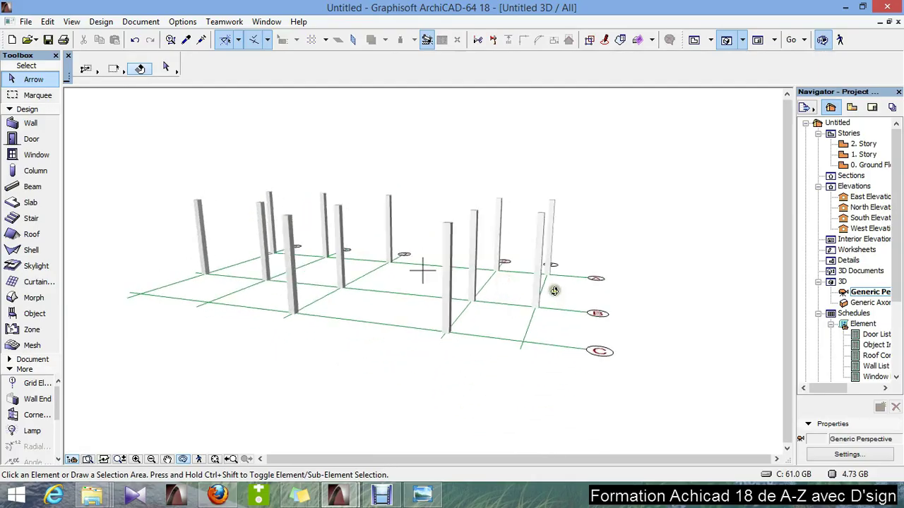
{"action": "mouse_move", "coordinate": [559, 285]}
{"action": "middle_mouse_down", "text": "shift"}
{"action": "mouse_move", "coordinate": [574, 345]}
{"action": "mouse_move", "coordinate": [607, 383]}
{"action": "middle_mouse_up", "text": "shift"}
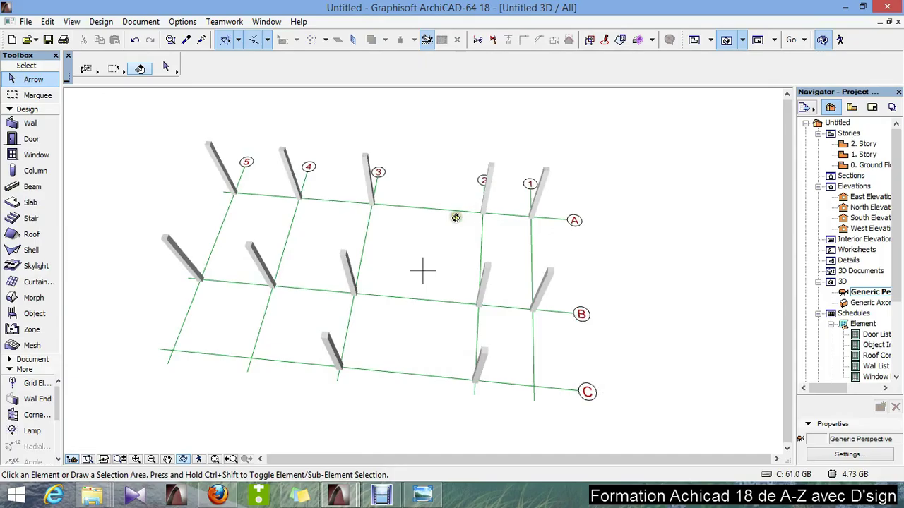
{"action": "key", "text": "ctrl+a"}
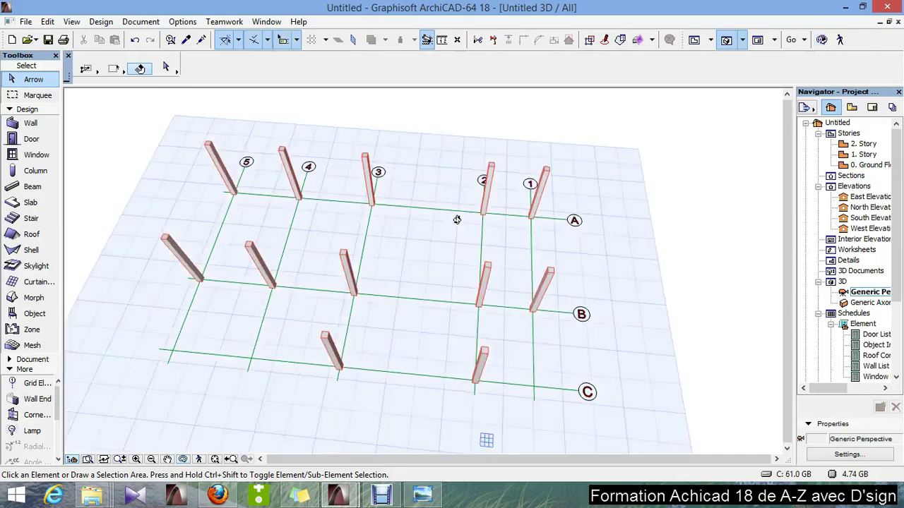
Click a grid line in the 3D window to pick up all eight grid elements together
{"action": "left_click", "coordinate": [549, 390]}
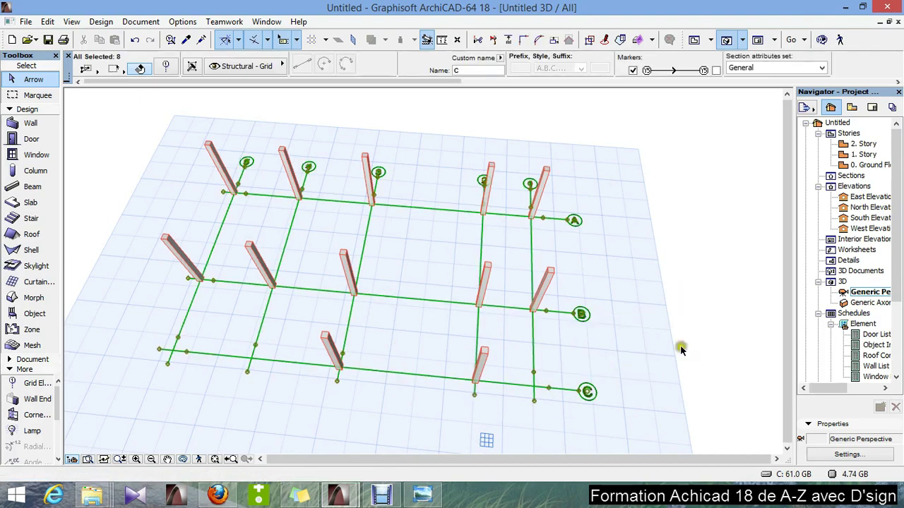
{"action": "left_click", "coordinate": [651, 399]}
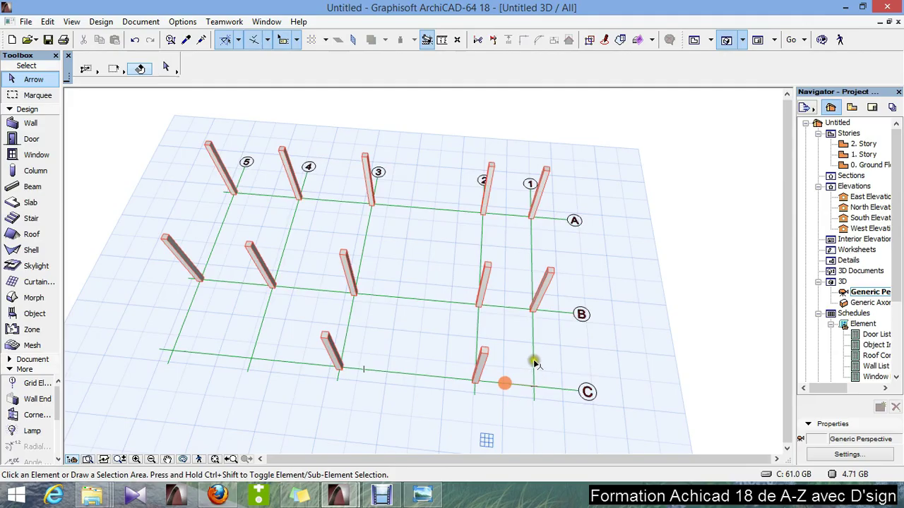
{"action": "mouse_move", "coordinate": [536, 389]}
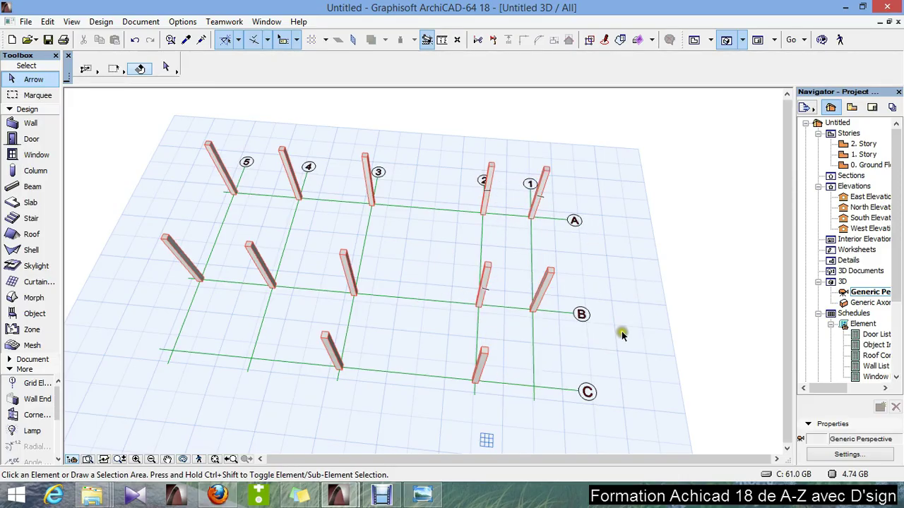
{"action": "left_click", "coordinate": [541, 390]}
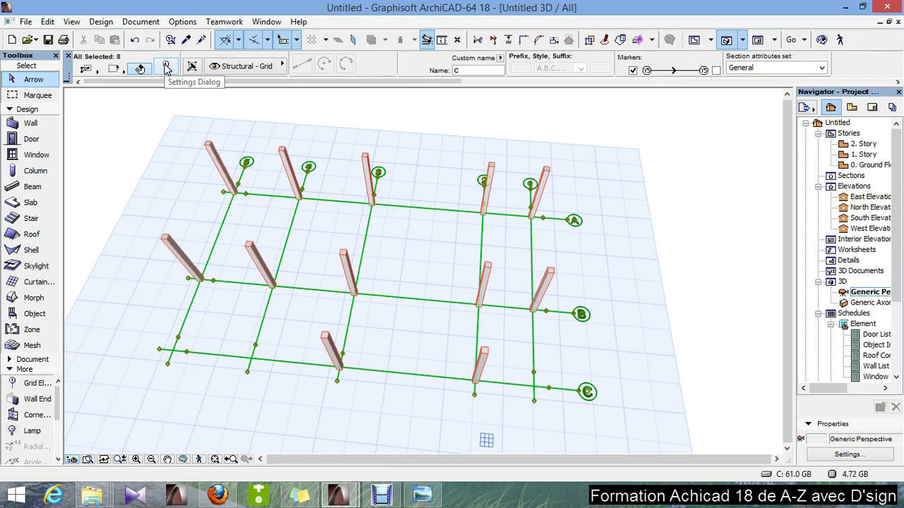
Uncheck Display in 3D view in Grid Element Settings for the eight grid lines
{"action": "left_click", "coordinate": [166, 67]}
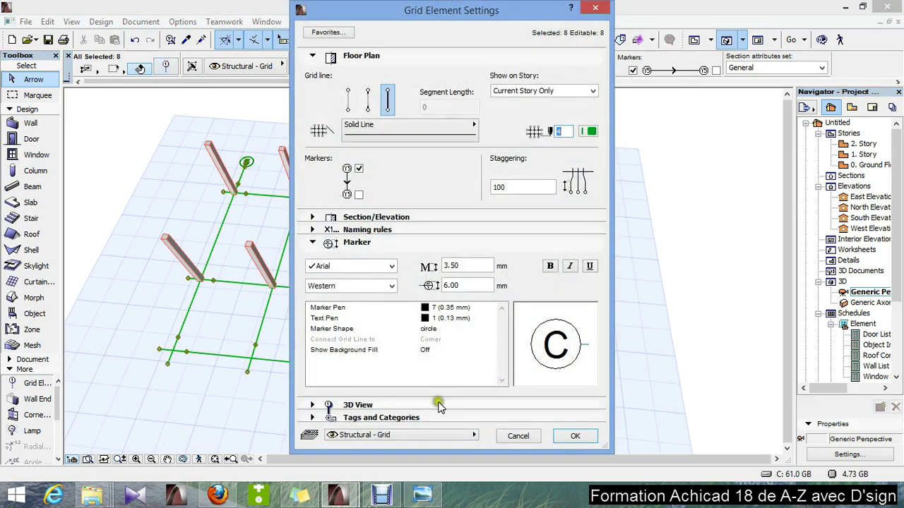
{"action": "left_click", "coordinate": [311, 406]}
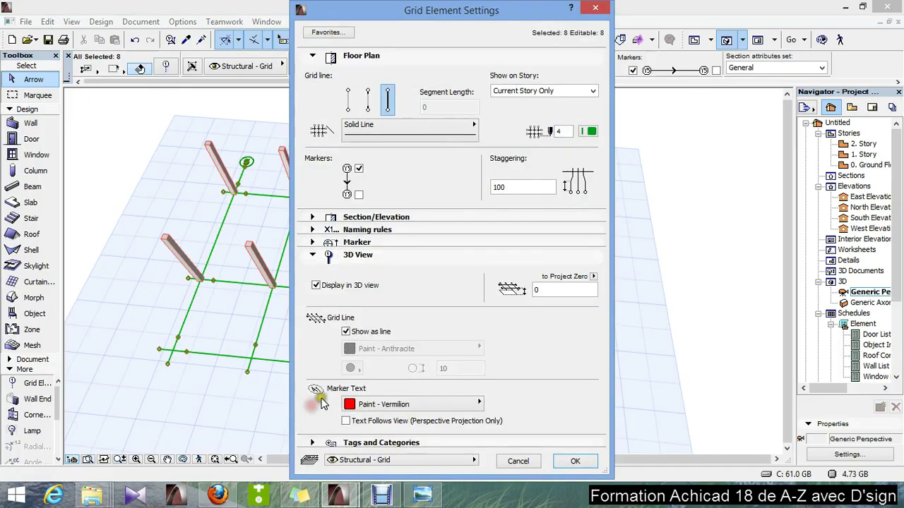
{"action": "left_click", "coordinate": [317, 287]}
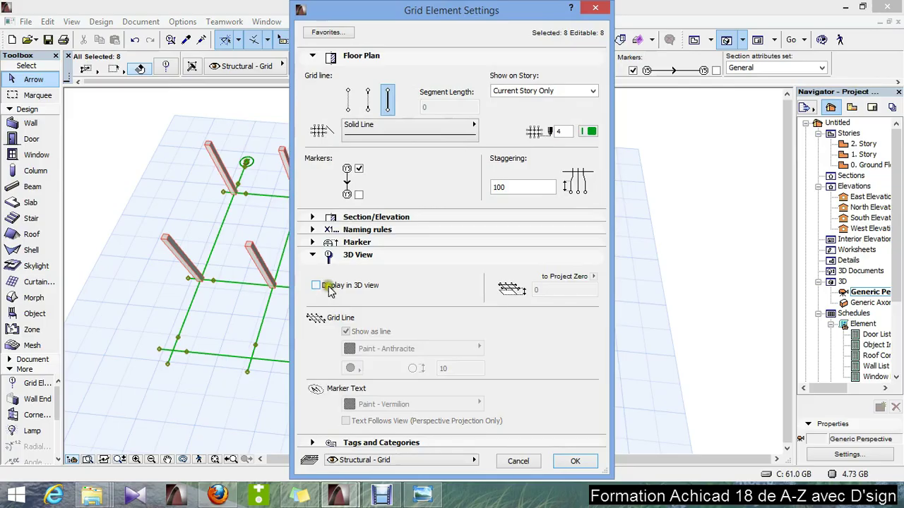
Confirm the grid settings and orbit around the twelve remaining columns
{"action": "left_click", "coordinate": [576, 461]}
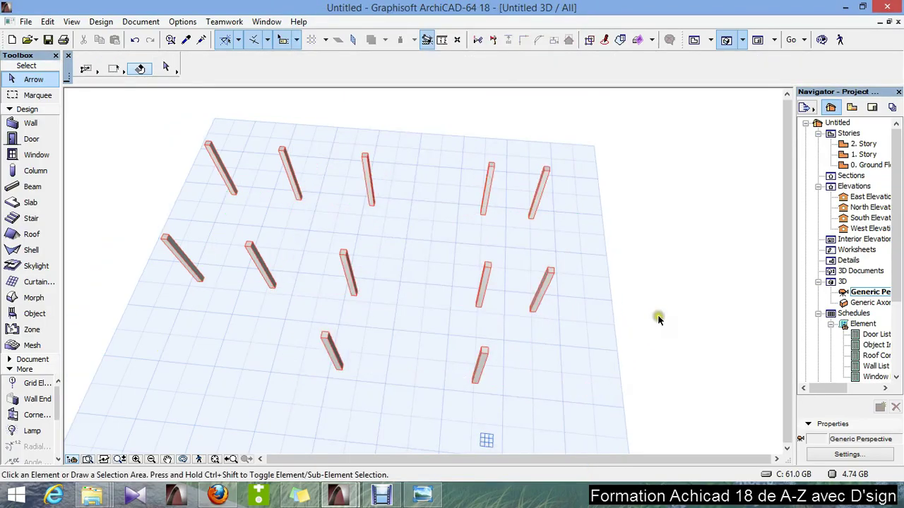
{"action": "left_click_drag", "start_coordinate": [616, 337], "coordinate": [341, 322]}
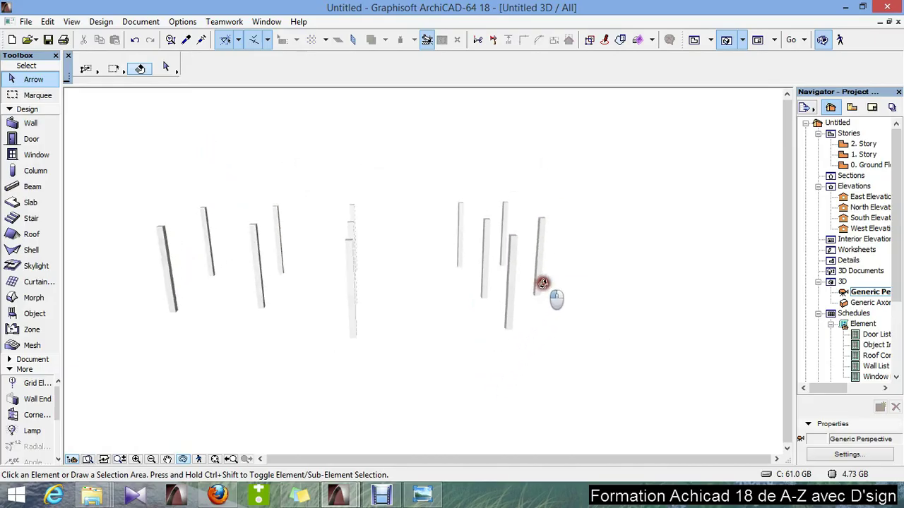
{"action": "left_click_drag", "start_coordinate": [613, 342], "coordinate": [405, 349]}
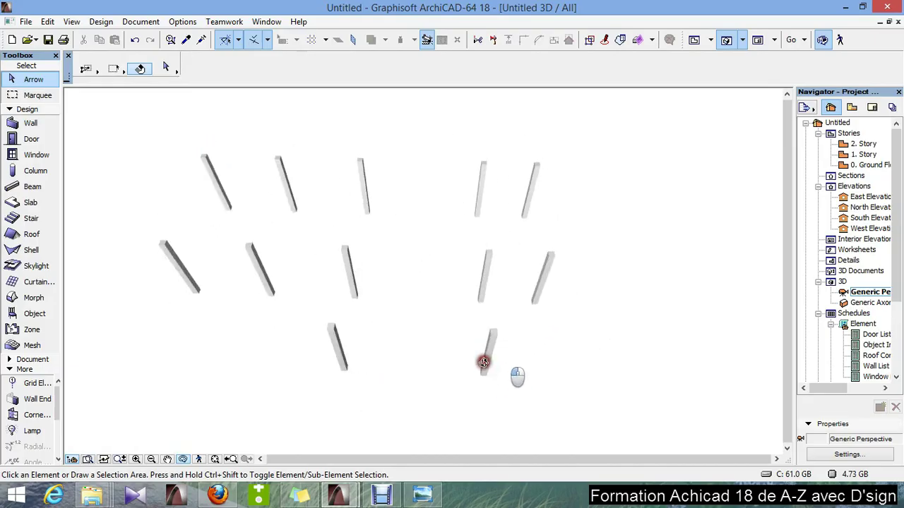
{"action": "mouse_move", "coordinate": [613, 342]}
{"action": "left_mouse_down"}
{"action": "mouse_move", "coordinate": [621, 320]}
{"action": "mouse_move", "coordinate": [449, 299]}
{"action": "mouse_move", "coordinate": [567, 293]}
{"action": "mouse_move", "coordinate": [455, 302]}
{"action": "mouse_move", "coordinate": [609, 375]}
{"action": "left_mouse_up"}
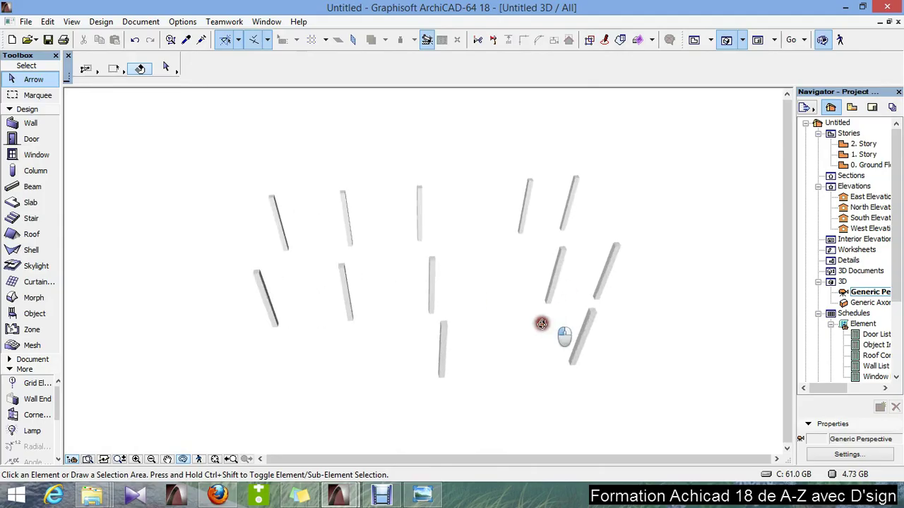
{"action": "left_click_drag", "start_coordinate": [598, 323], "coordinate": [473, 332]}
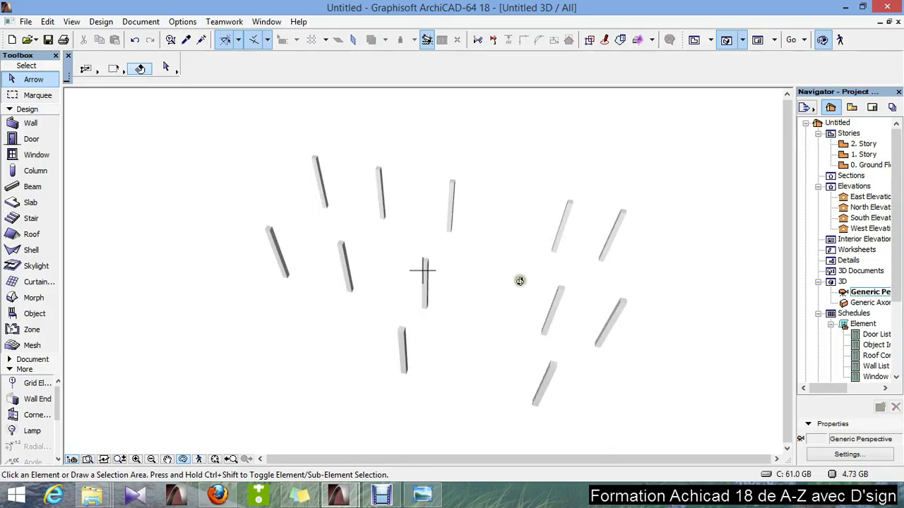
{"action": "mouse_move", "coordinate": [574, 280]}
{"action": "left_mouse_down"}
{"action": "mouse_move", "coordinate": [603, 299]}
{"action": "mouse_move", "coordinate": [579, 199]}
{"action": "mouse_move", "coordinate": [523, 250]}
{"action": "mouse_move", "coordinate": [541, 310]}
{"action": "left_mouse_up"}
{"action": "left_click", "coordinate": [542, 311]}
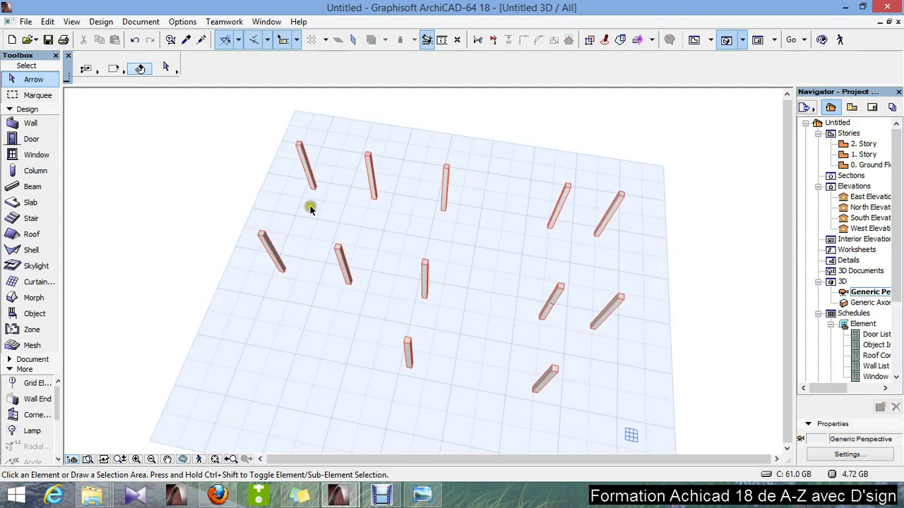
Set the two left-edge columns to a Not Linked top with height 400
{"action": "left_click", "coordinate": [300, 152]}
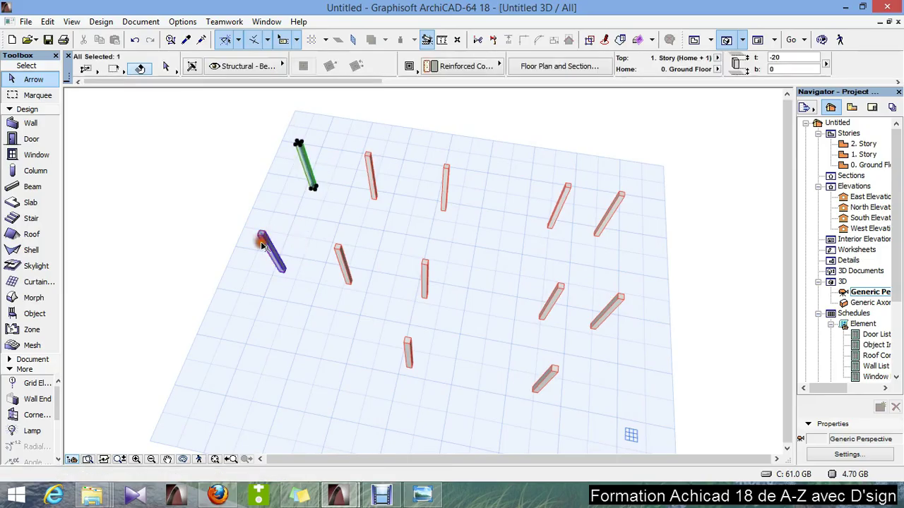
{"action": "left_click", "coordinate": [269, 249], "text": "shift"}
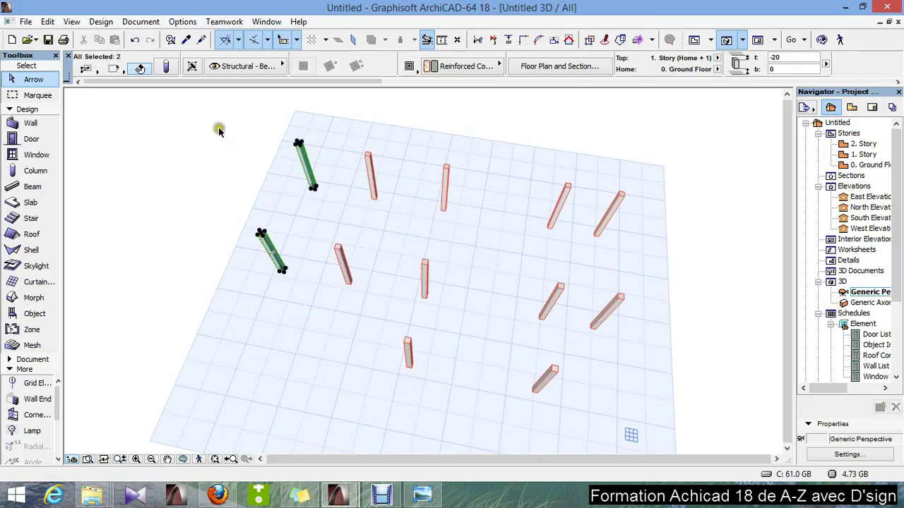
{"action": "left_click", "coordinate": [166, 68]}
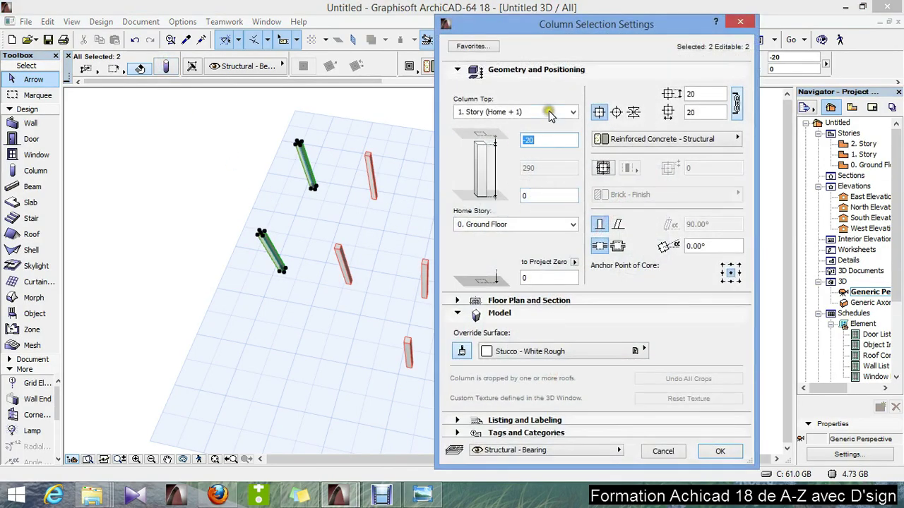
{"action": "left_click", "coordinate": [550, 113]}
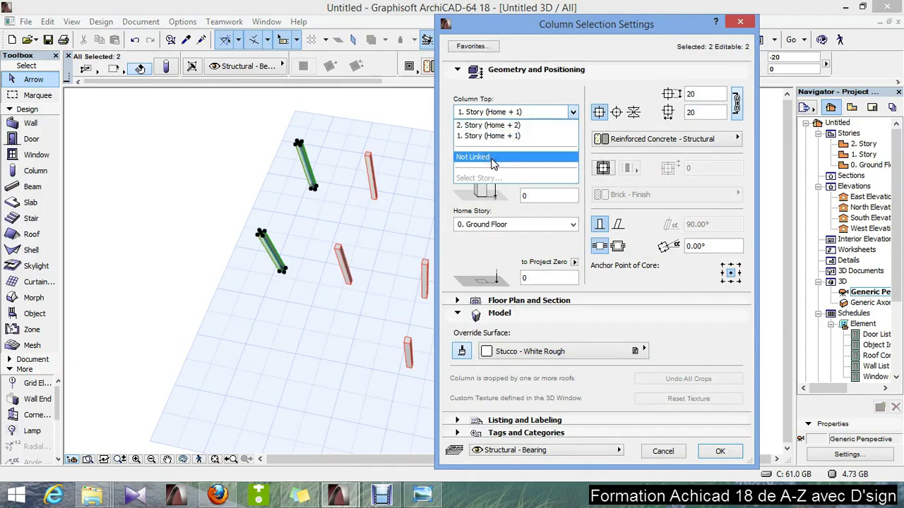
{"action": "left_click", "coordinate": [494, 156]}
{"action": "left_click_drag", "start_coordinate": [565, 170], "coordinate": [449, 182]}
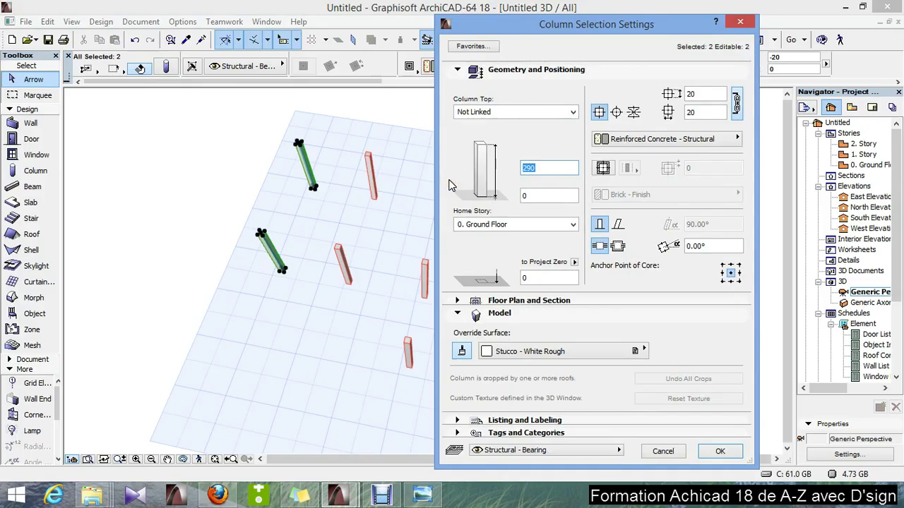
{"action": "type", "text": "00"}
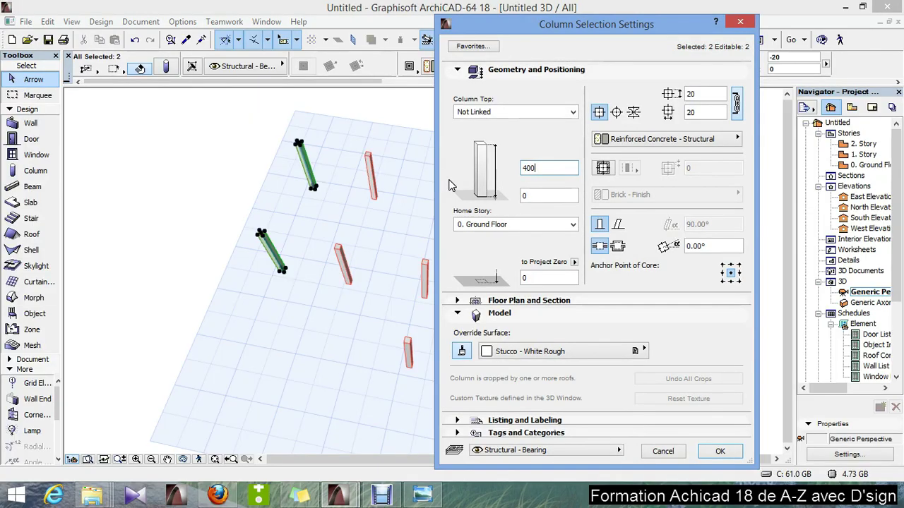
{"action": "left_click", "coordinate": [728, 453]}
{"action": "left_click", "coordinate": [612, 359]}
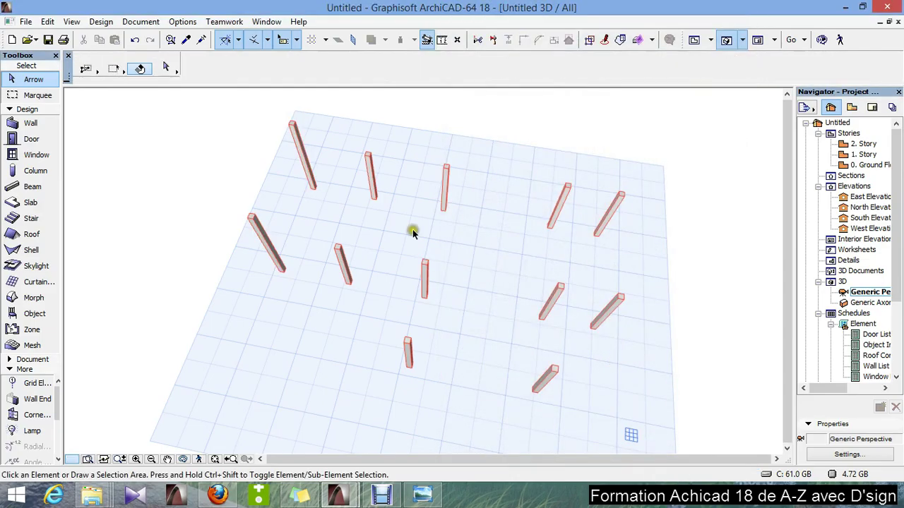
Set two back-row and two middle-row columns to a Not Linked top with height 890
{"action": "left_click", "coordinate": [370, 167]}
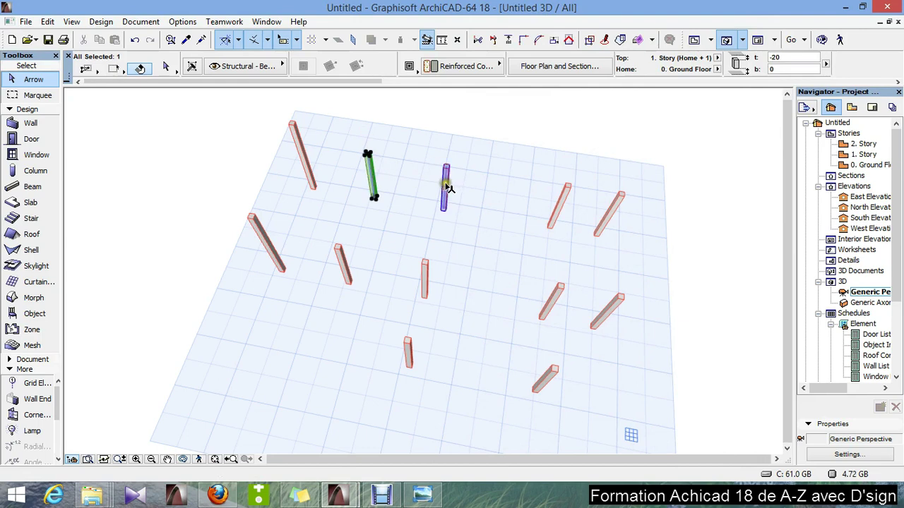
{"action": "left_click", "coordinate": [445, 185], "text": "shift"}
{"action": "left_click", "coordinate": [426, 281], "text": "shift"}
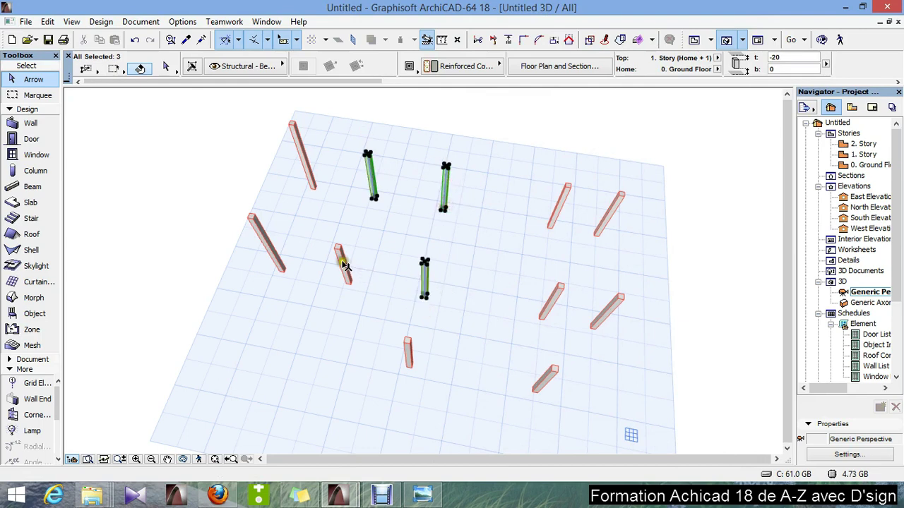
{"action": "left_click", "coordinate": [343, 261], "text": "shift"}
{"action": "left_click", "coordinate": [165, 66]}
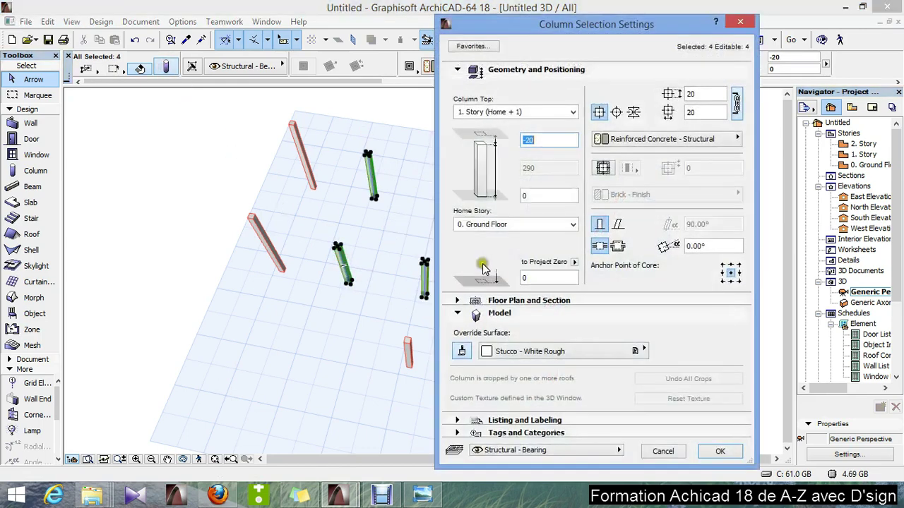
{"action": "left_click", "coordinate": [522, 113]}
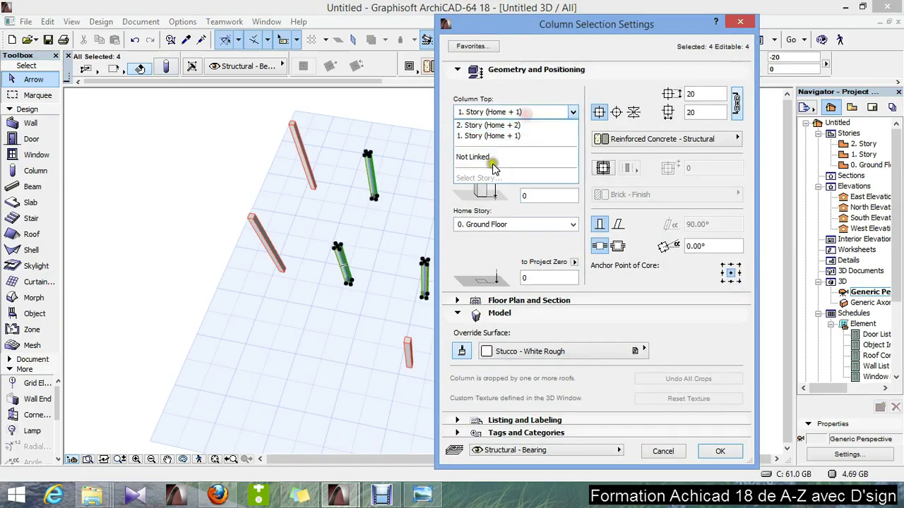
{"action": "left_click", "coordinate": [522, 154]}
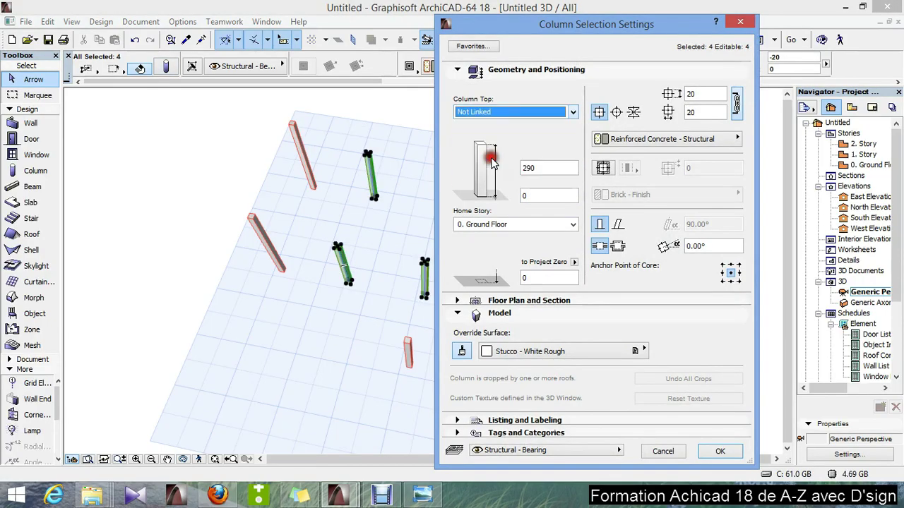
{"action": "double_click", "coordinate": [555, 171]}
{"action": "type", "text": "89"}
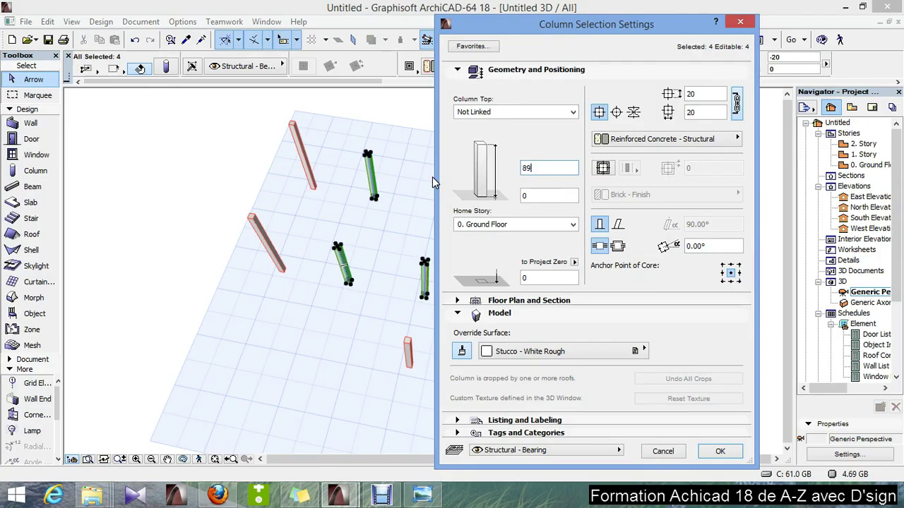
{"action": "type", "text": "0"}
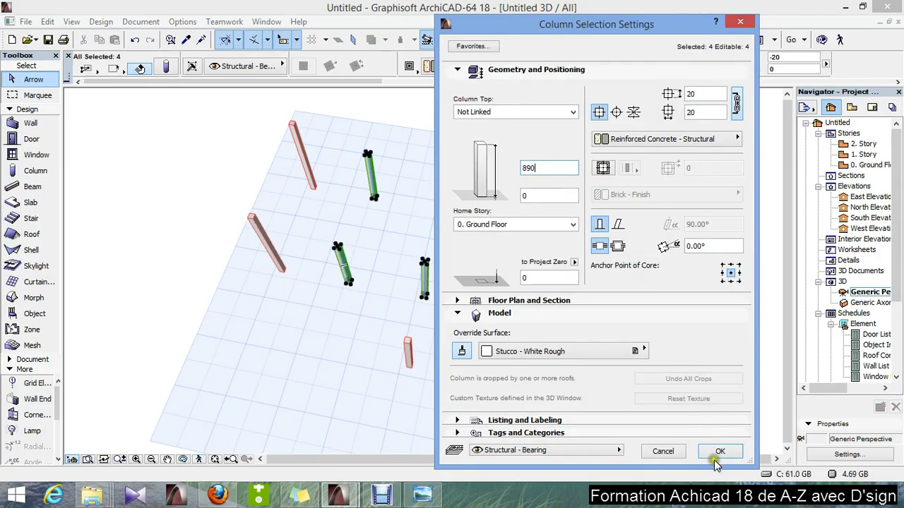
{"action": "left_click", "coordinate": [718, 451]}
{"action": "left_click", "coordinate": [684, 340]}
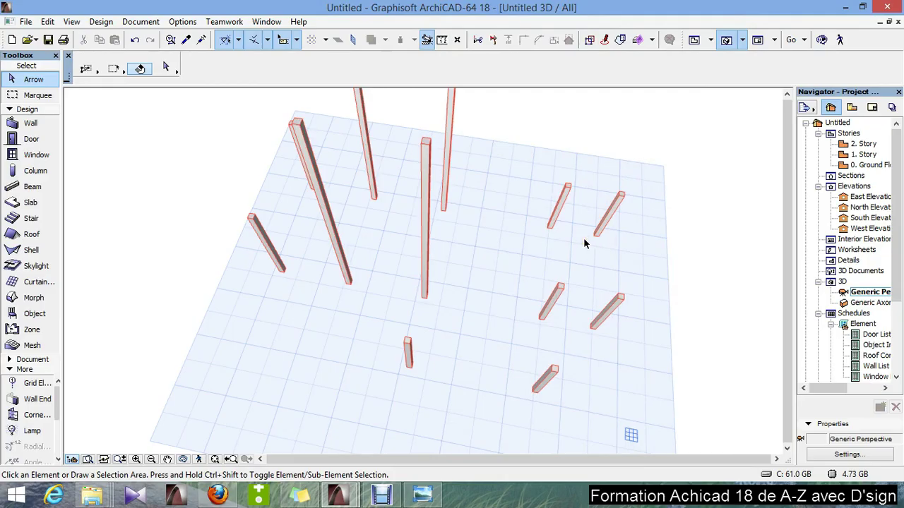
Set the two back-right columns to a Not Linked top with height 670
{"action": "left_click", "coordinate": [565, 202]}
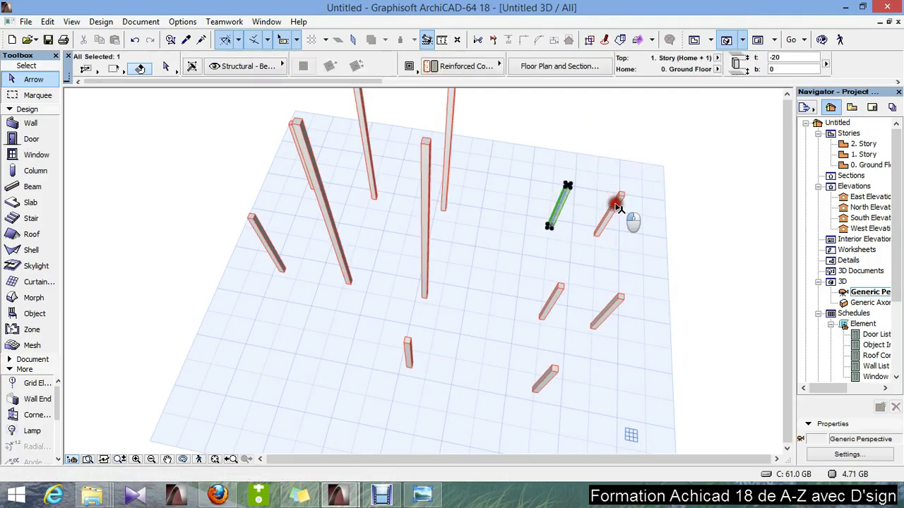
{"action": "left_click", "coordinate": [617, 221], "text": "shift"}
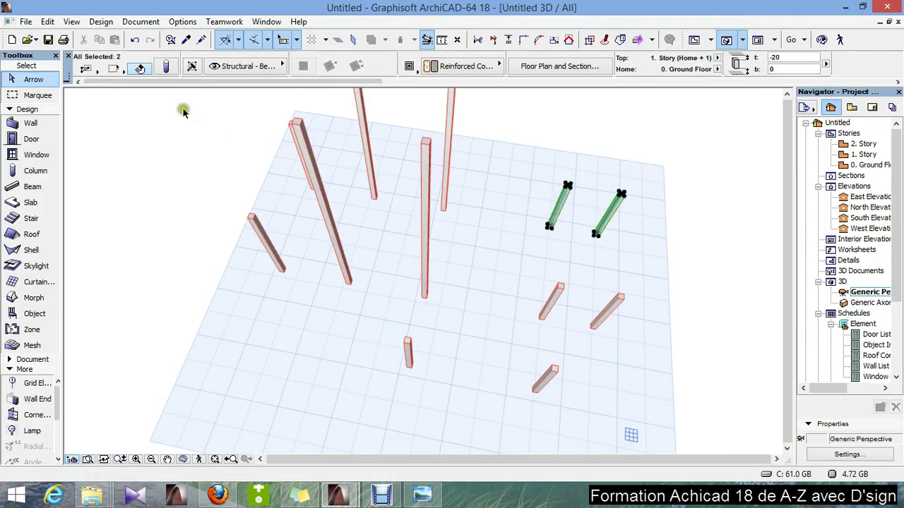
{"action": "left_click", "coordinate": [166, 66]}
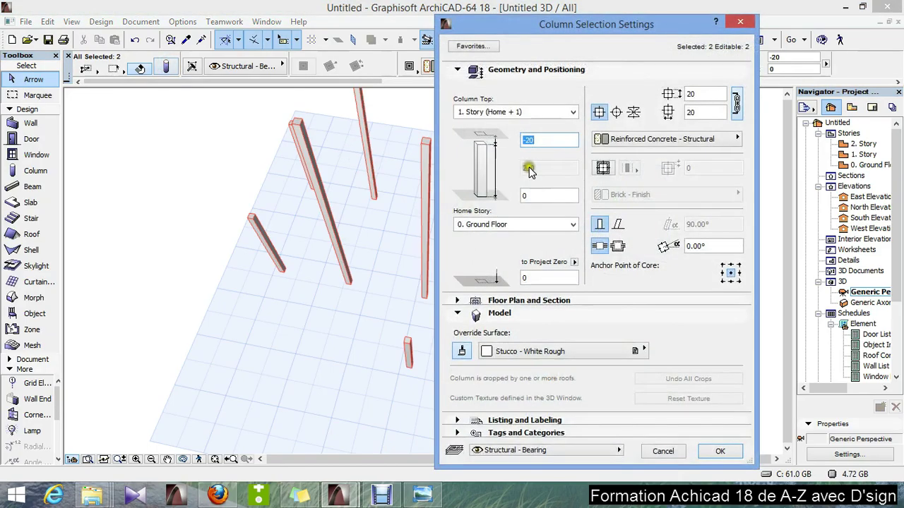
{"action": "left_click", "coordinate": [573, 117]}
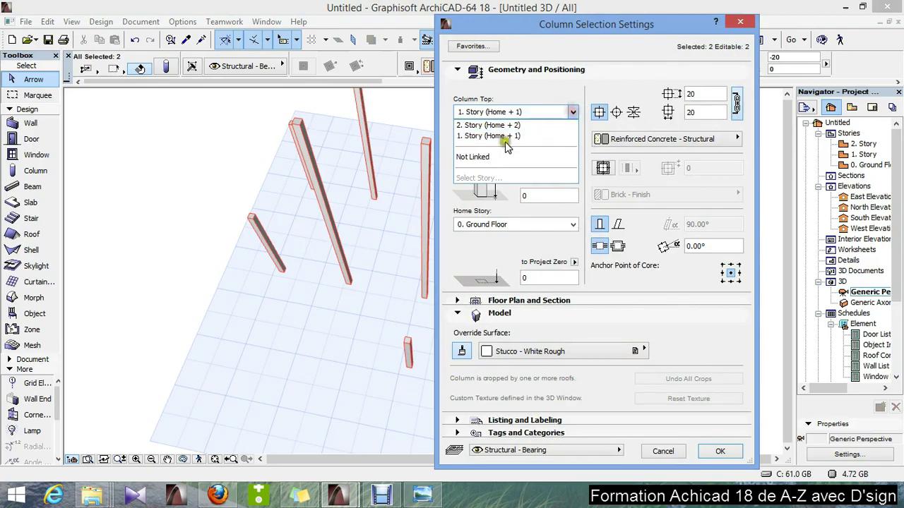
{"action": "left_click", "coordinate": [478, 154]}
{"action": "left_click", "coordinate": [541, 164]}
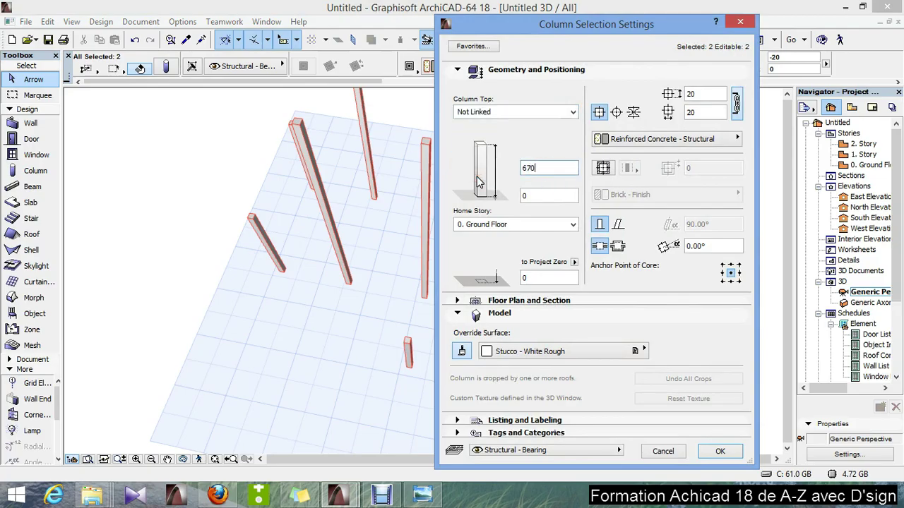
{"action": "left_click", "coordinate": [728, 453]}
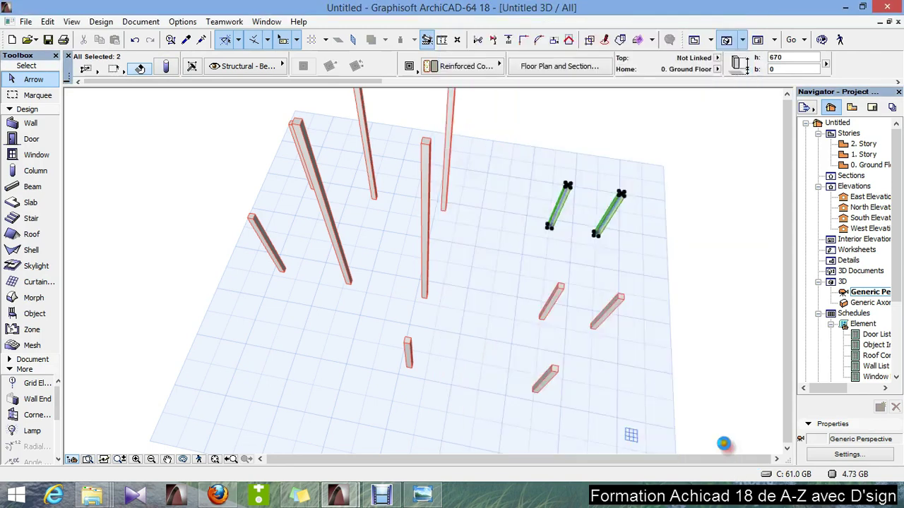
{"action": "left_click", "coordinate": [673, 369]}
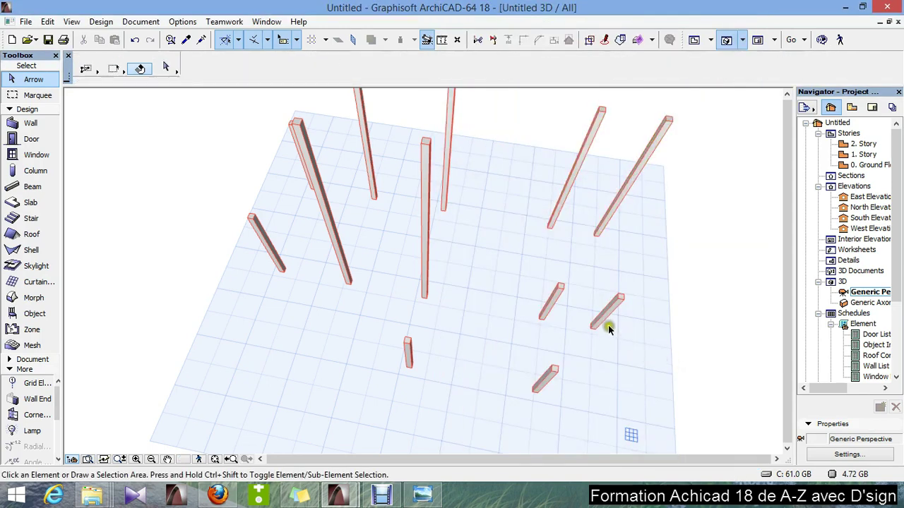
Set the three front-right columns and the front-middle column to a Not Linked top with height 710
{"action": "left_click_drag", "start_coordinate": [654, 269], "coordinate": [538, 408]}
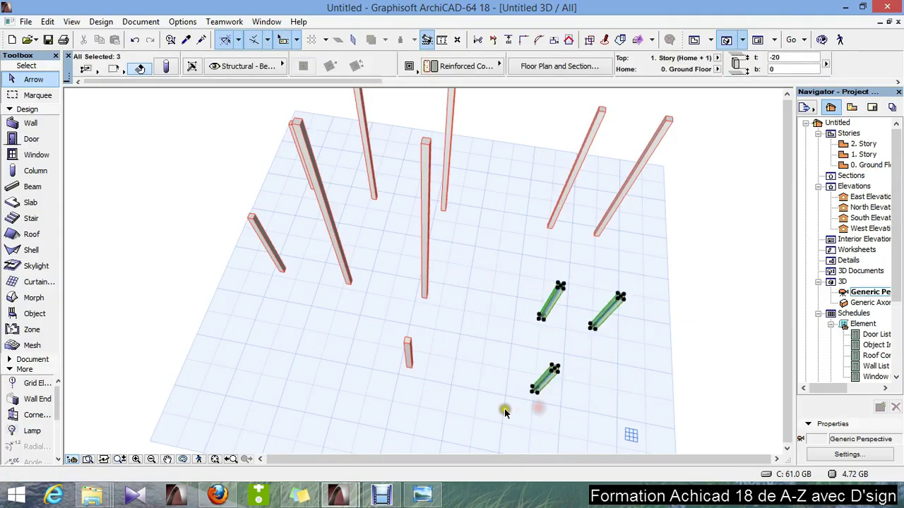
{"action": "left_click", "coordinate": [408, 357], "text": "shift"}
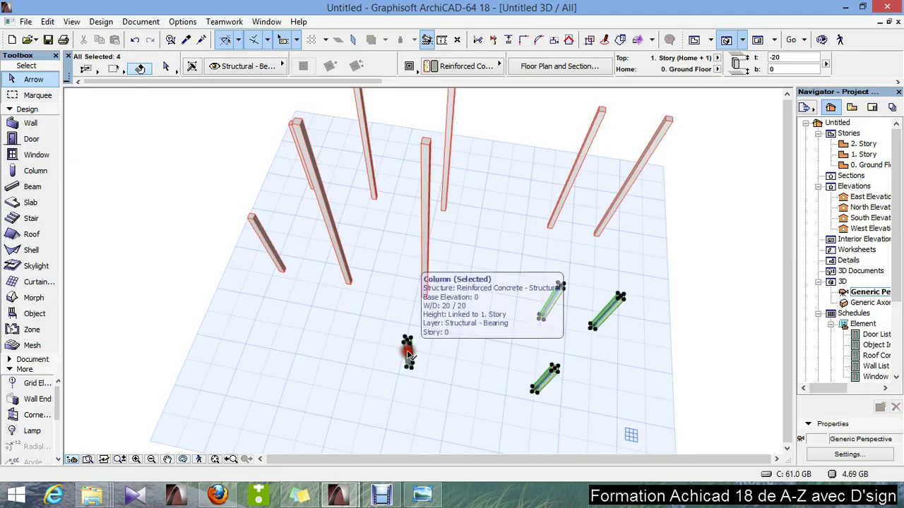
{"action": "left_click", "coordinate": [166, 66]}
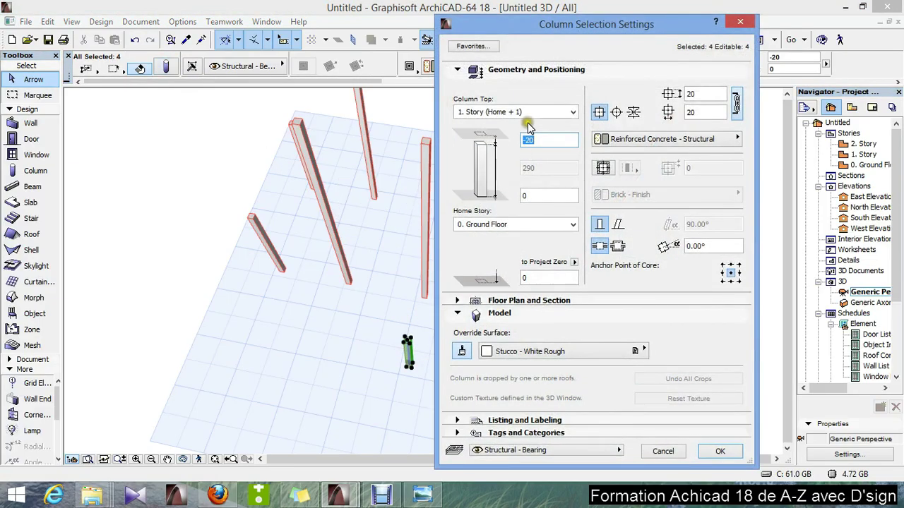
{"action": "left_click", "coordinate": [526, 113]}
{"action": "left_click", "coordinate": [496, 159]}
{"action": "type", "text": "710"}
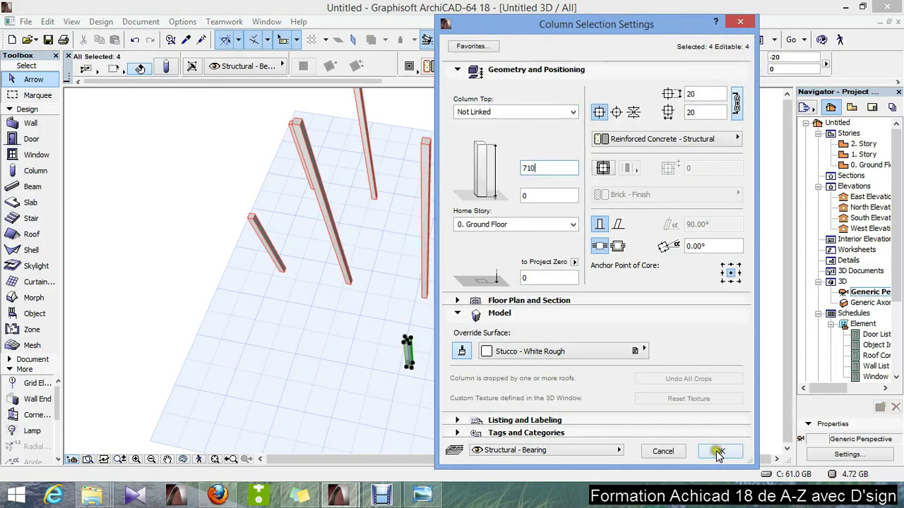
{"action": "left_click", "coordinate": [717, 454]}
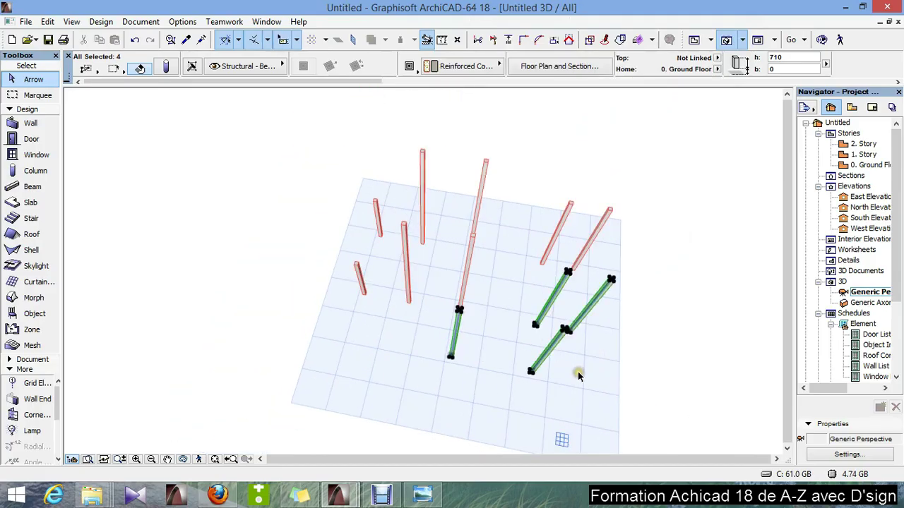
Orbit to a low eye-level view of the twelve columns at their differing heights
{"action": "mouse_move", "coordinate": [579, 373]}
{"action": "middle_mouse_down", "text": "shift"}
{"action": "mouse_move", "coordinate": [487, 272]}
{"action": "mouse_move", "coordinate": [659, 325]}
{"action": "middle_mouse_up", "text": "shift"}
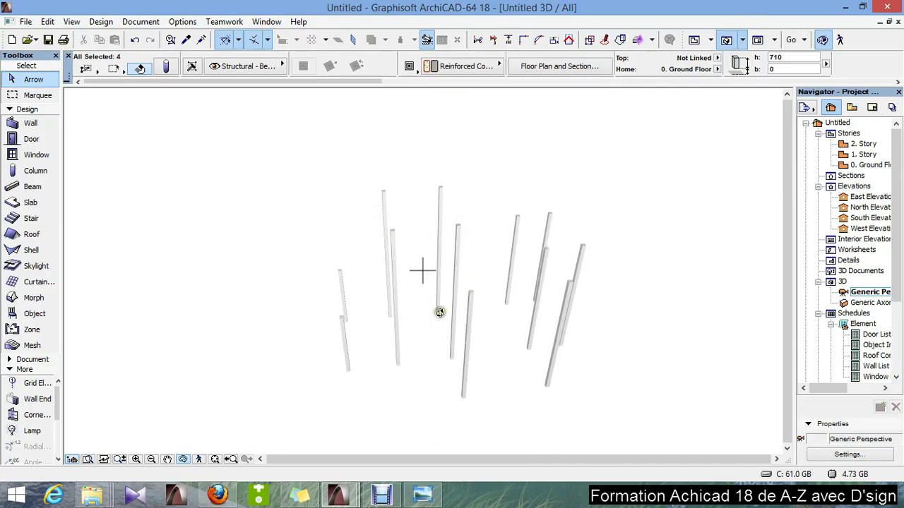
{"action": "mouse_move", "coordinate": [439, 312]}
{"action": "middle_mouse_down", "text": "shift"}
{"action": "mouse_move", "coordinate": [453, 334]}
{"action": "mouse_move", "coordinate": [392, 295]}
{"action": "mouse_move", "coordinate": [433, 374]}
{"action": "mouse_move", "coordinate": [654, 385]}
{"action": "middle_mouse_up", "text": "shift"}
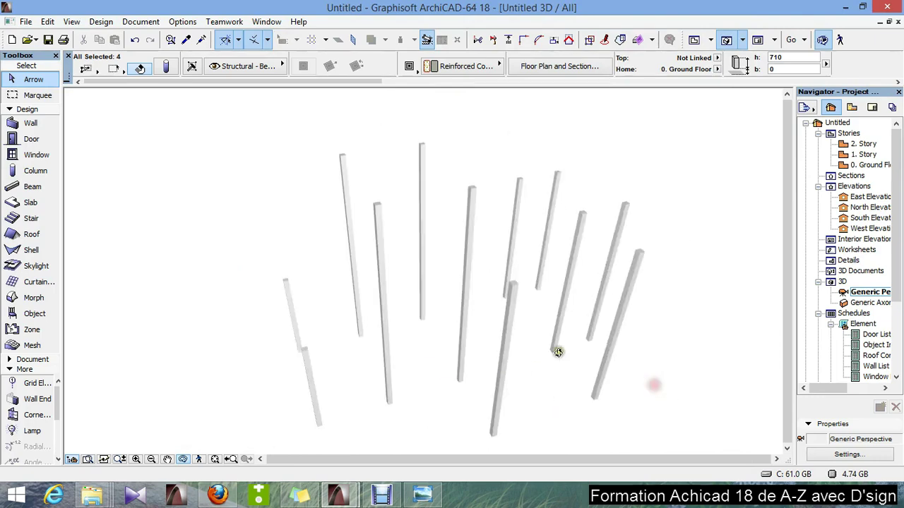
{"action": "mouse_move", "coordinate": [558, 352]}
{"action": "middle_mouse_down", "text": "shift"}
{"action": "mouse_move", "coordinate": [516, 372]}
{"action": "mouse_move", "coordinate": [456, 303]}
{"action": "mouse_move", "coordinate": [343, 307]}
{"action": "mouse_move", "coordinate": [295, 322]}
{"action": "middle_mouse_up", "text": "shift"}
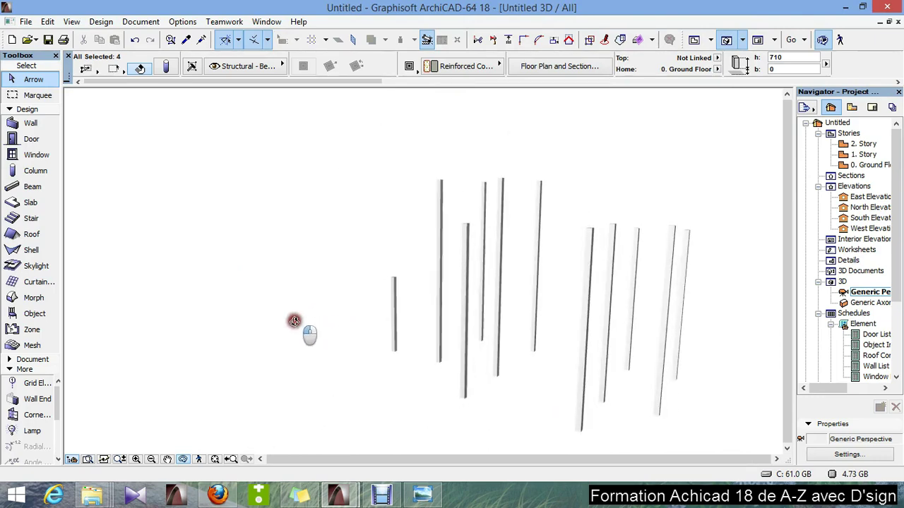